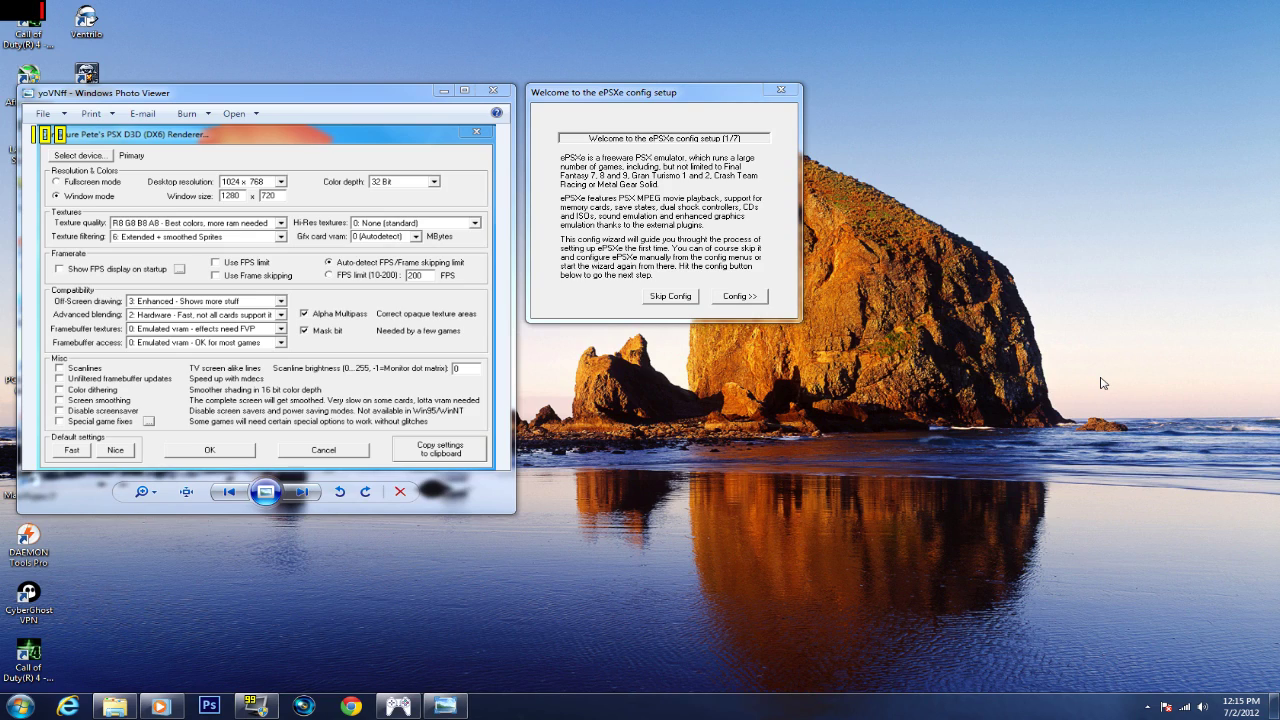
Start the config wizard and choose the scph1001 - USA (Recommended) BIOS
{"action": "key", "text": "Escape"}
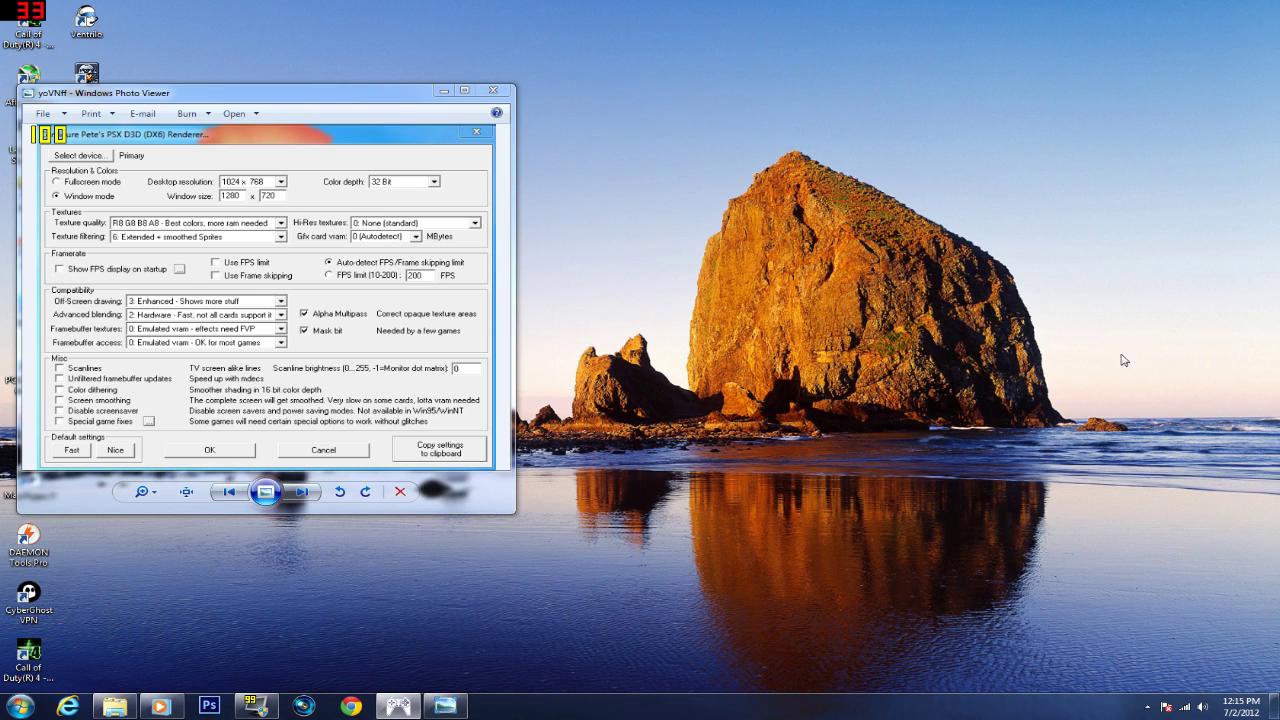
{"action": "left_click_drag", "start_coordinate": [1113, 116], "coordinate": [701, 135]}
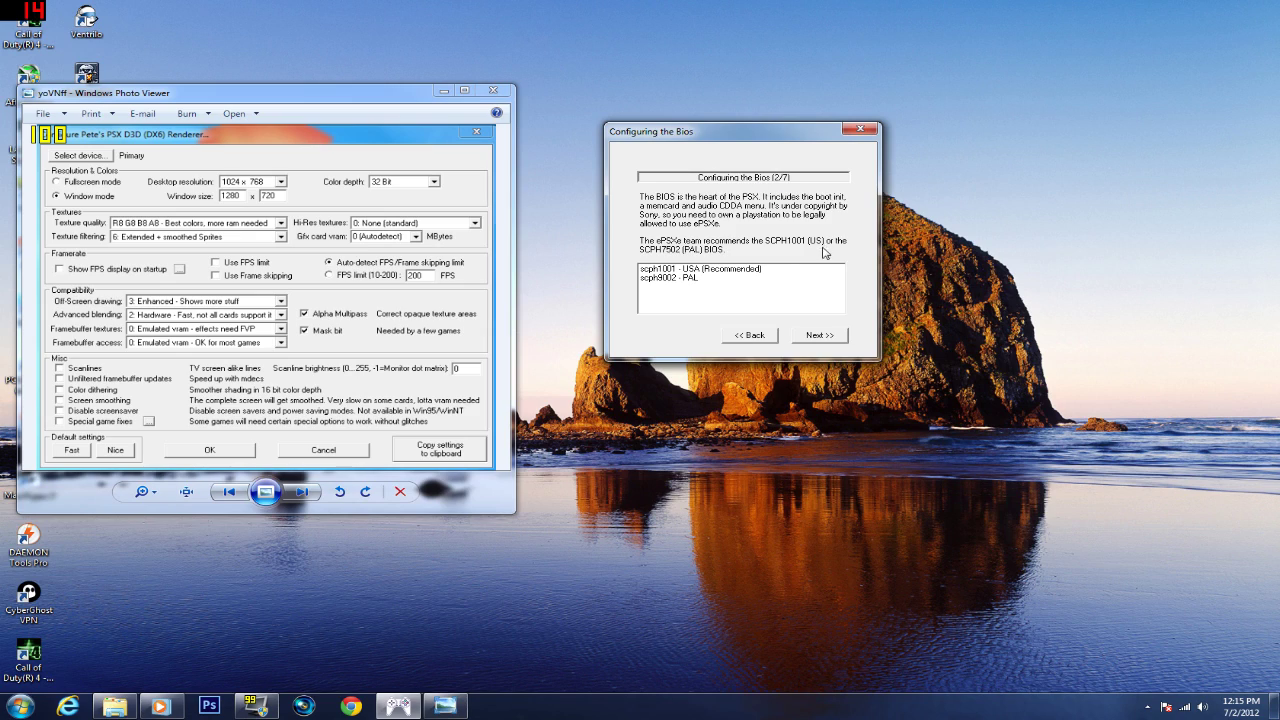
{"action": "left_click", "coordinate": [757, 272]}
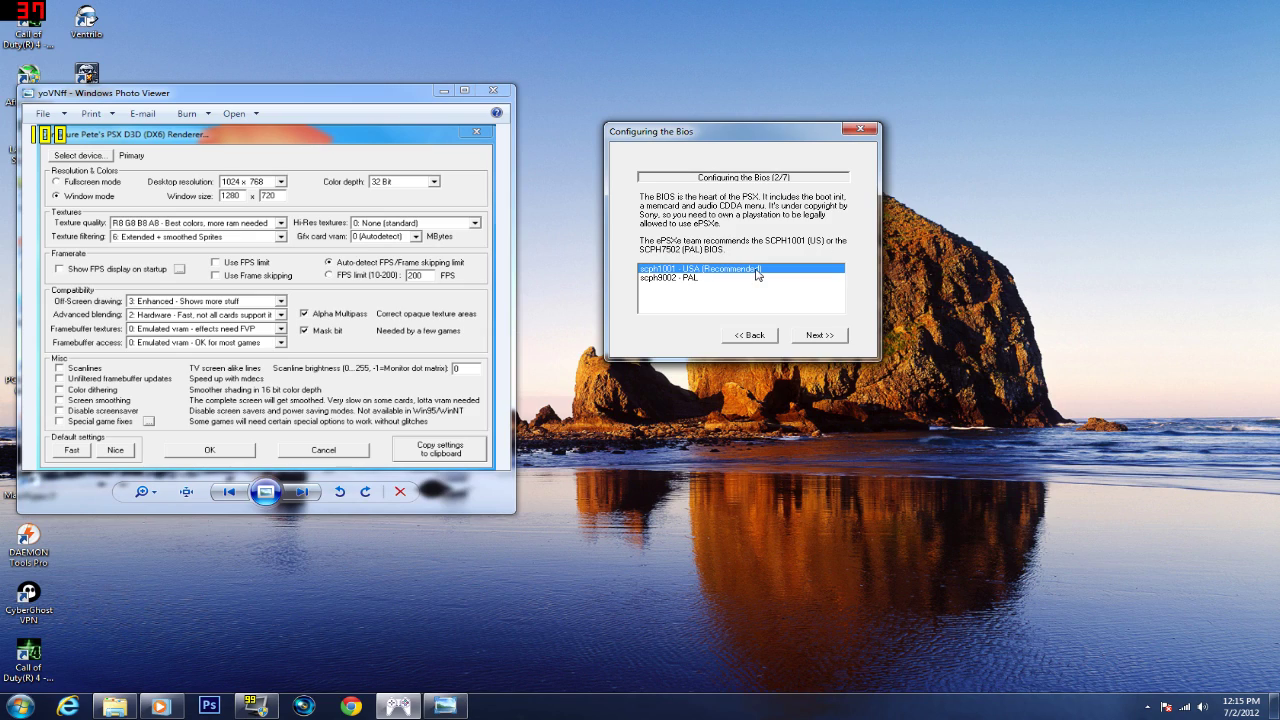
{"action": "left_click", "coordinate": [695, 281]}
{"action": "left_click", "coordinate": [713, 270]}
{"action": "left_click", "coordinate": [821, 335]}
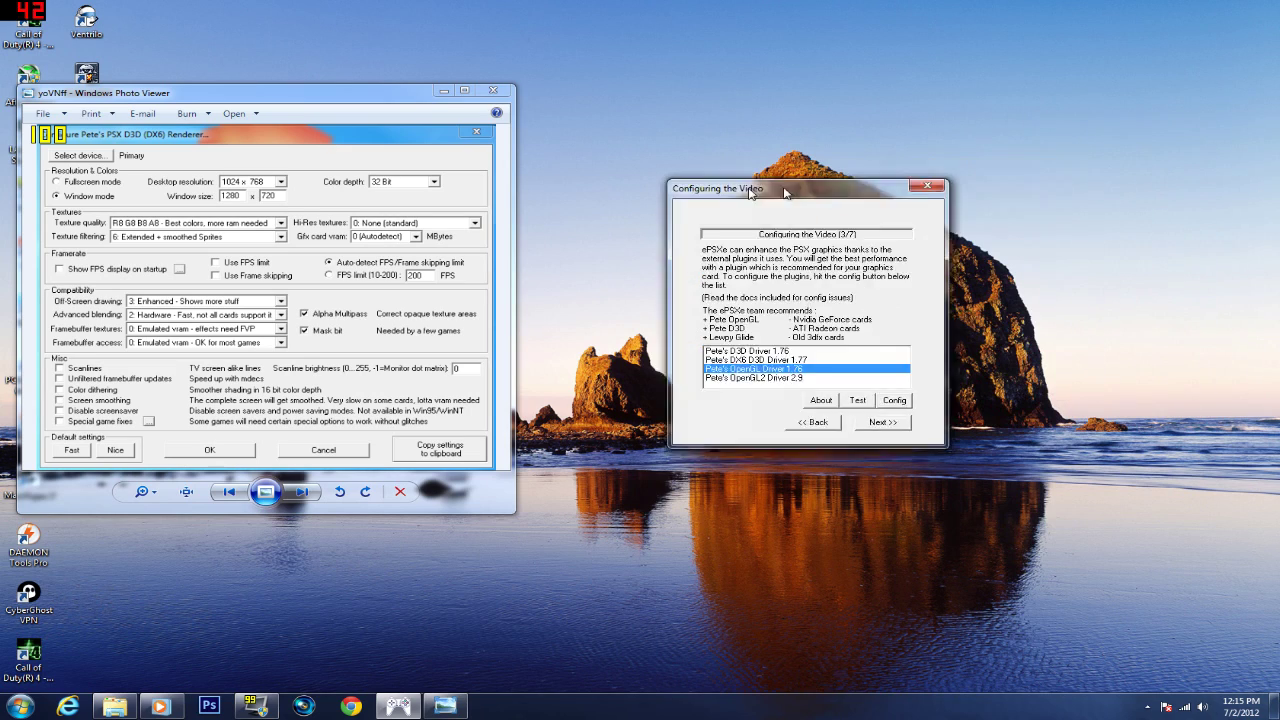
Choose Pete's OpenGL Driver 1.76 as the wizard's video plugin and continue to the sound settings
{"action": "left_click_drag", "start_coordinate": [773, 188], "coordinate": [759, 163]}
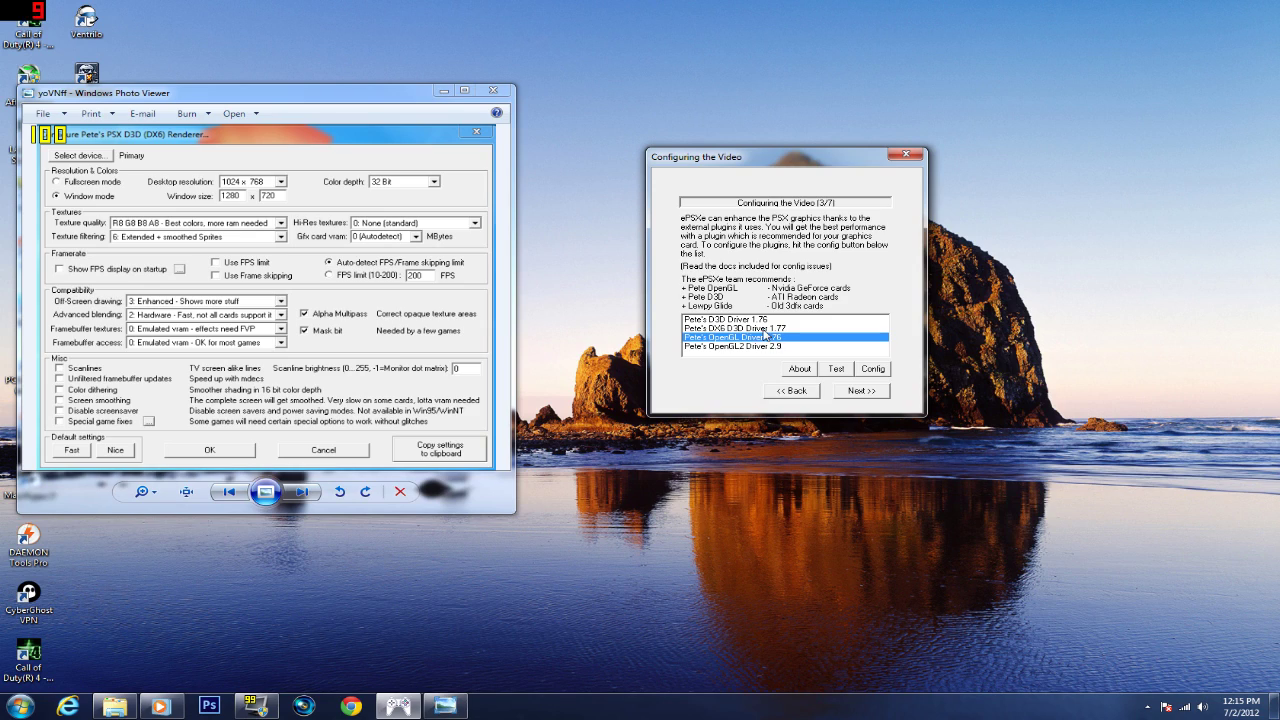
{"action": "left_click", "coordinate": [762, 320]}
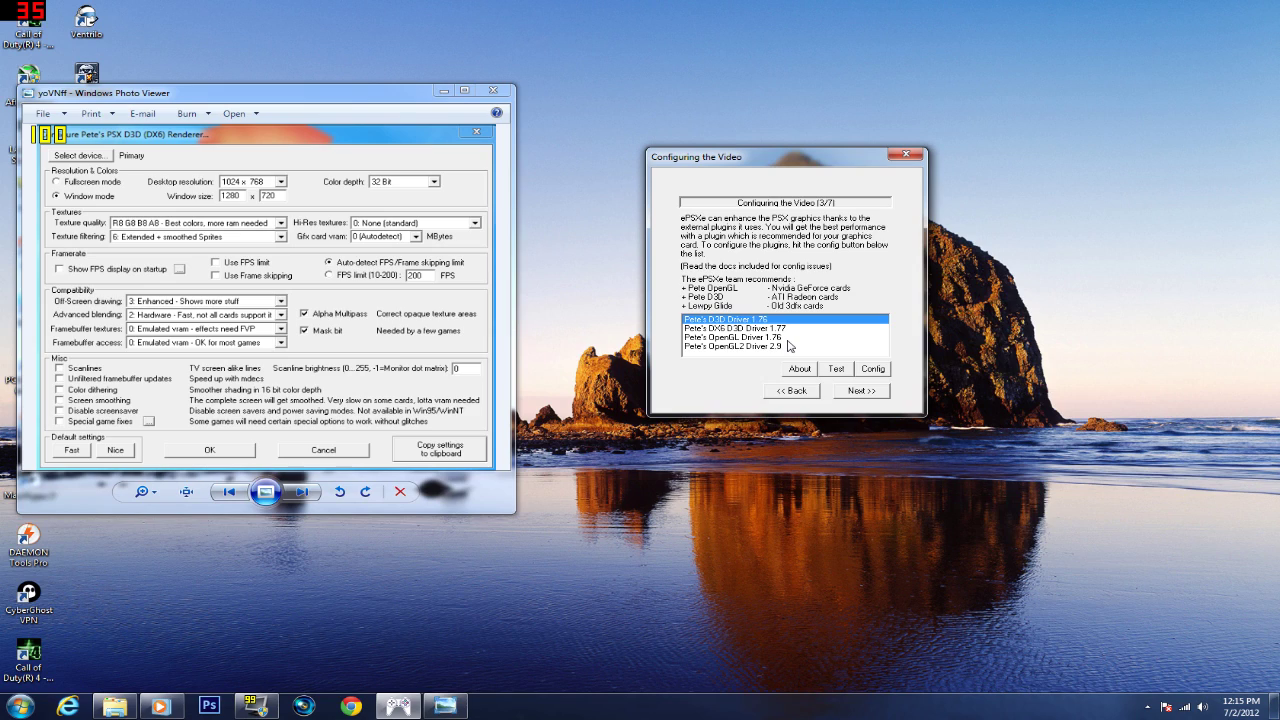
{"action": "left_click", "coordinate": [784, 338]}
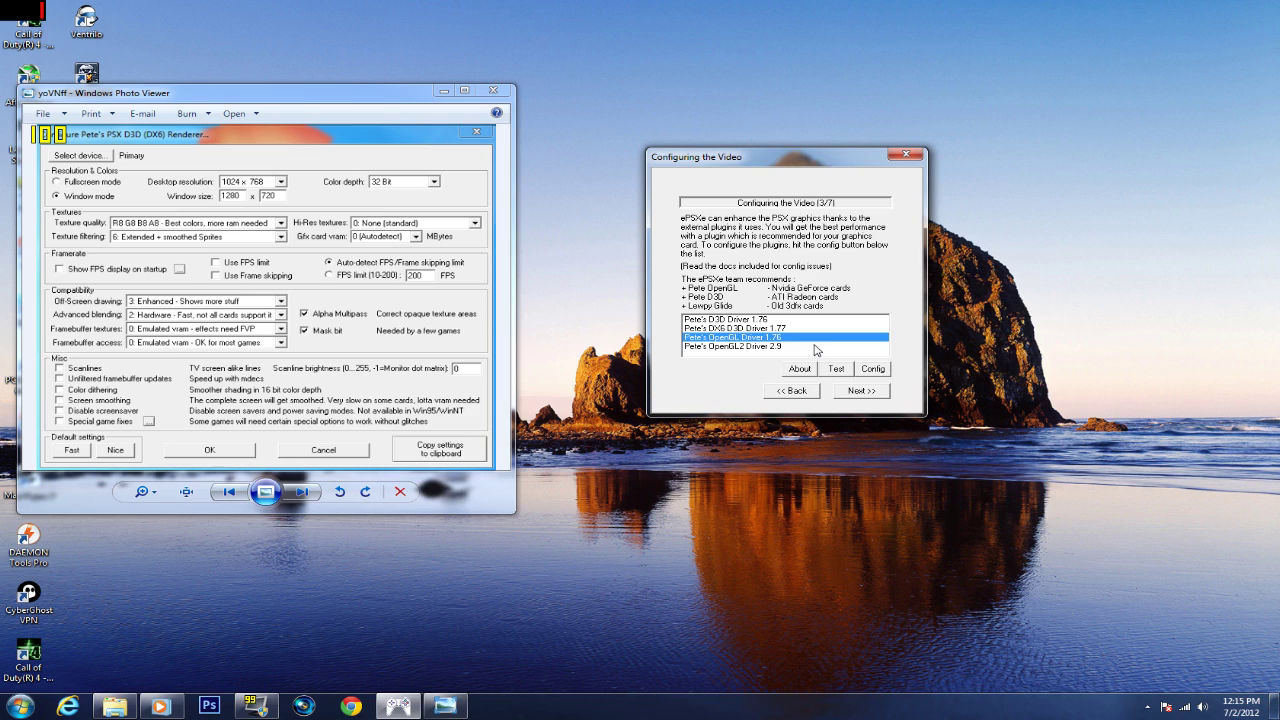
{"action": "left_click", "coordinate": [862, 391]}
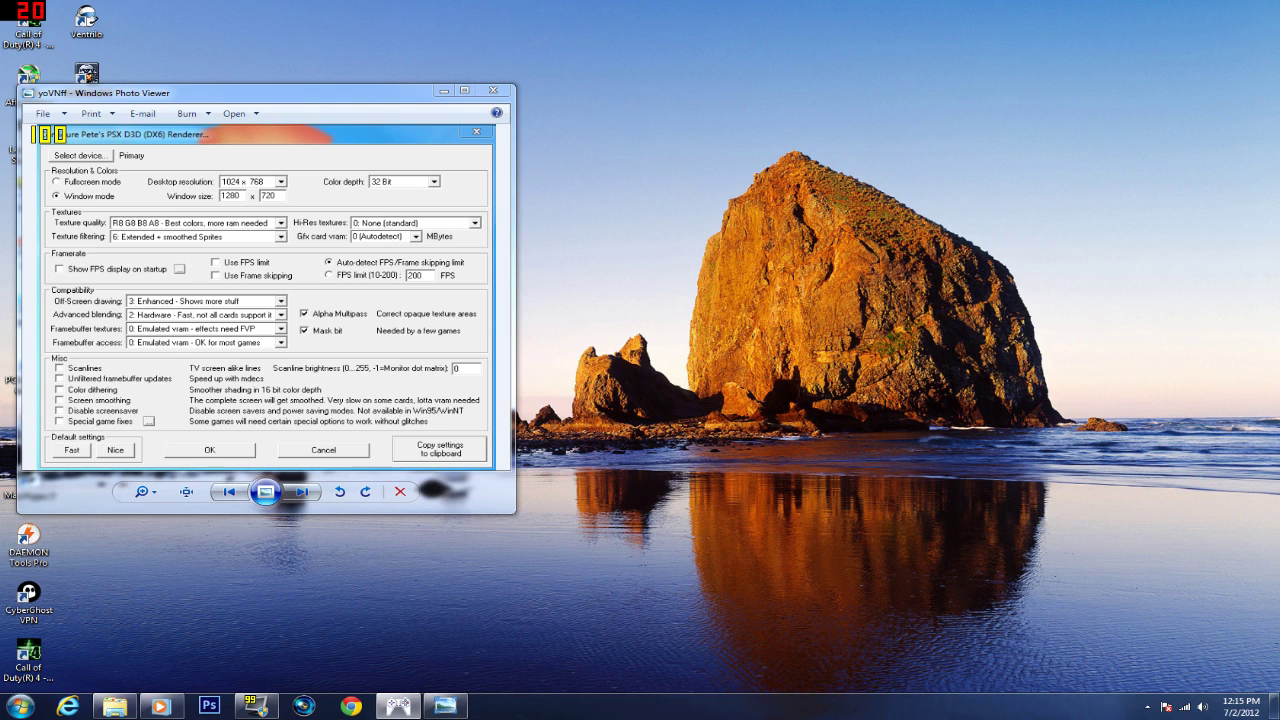
Accept ePSXe SPU core 1.7.0 for sound and ePSXe CDR WNT/W2K core 1.7.0 for the CD-ROM
{"action": "left_click_drag", "start_coordinate": [818, 203], "coordinate": [722, 189]}
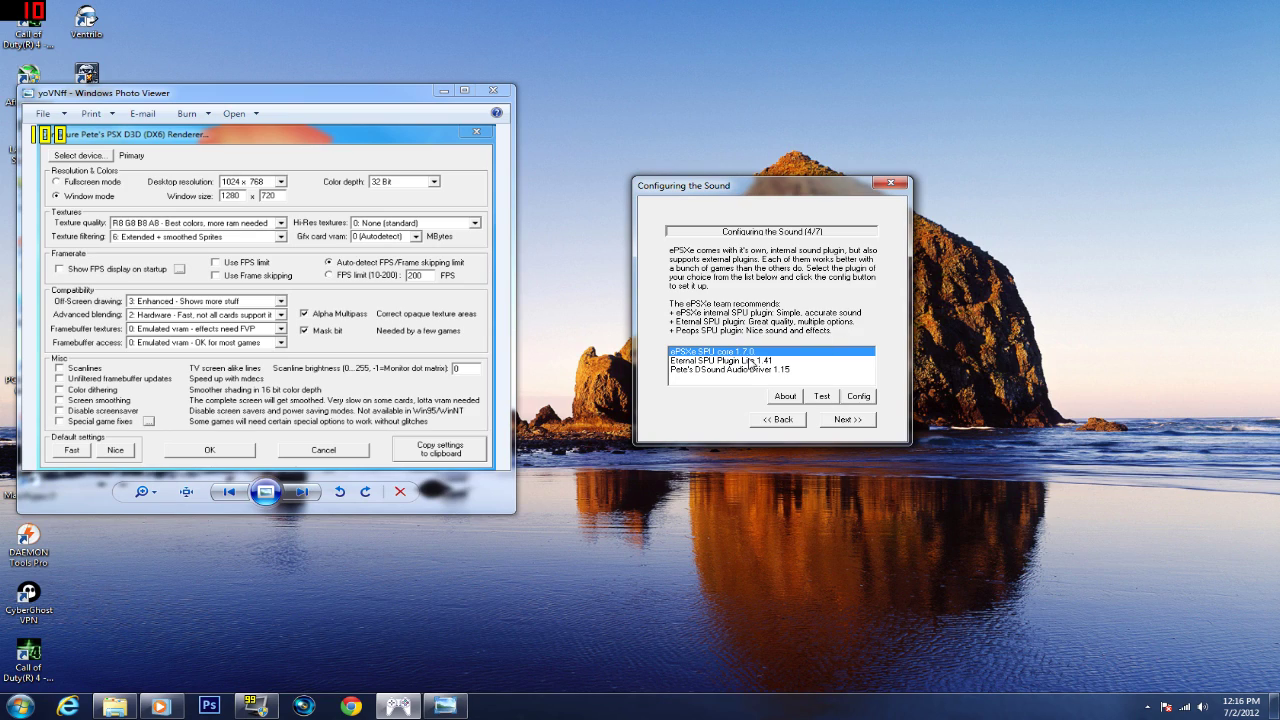
{"action": "left_click", "coordinate": [850, 419]}
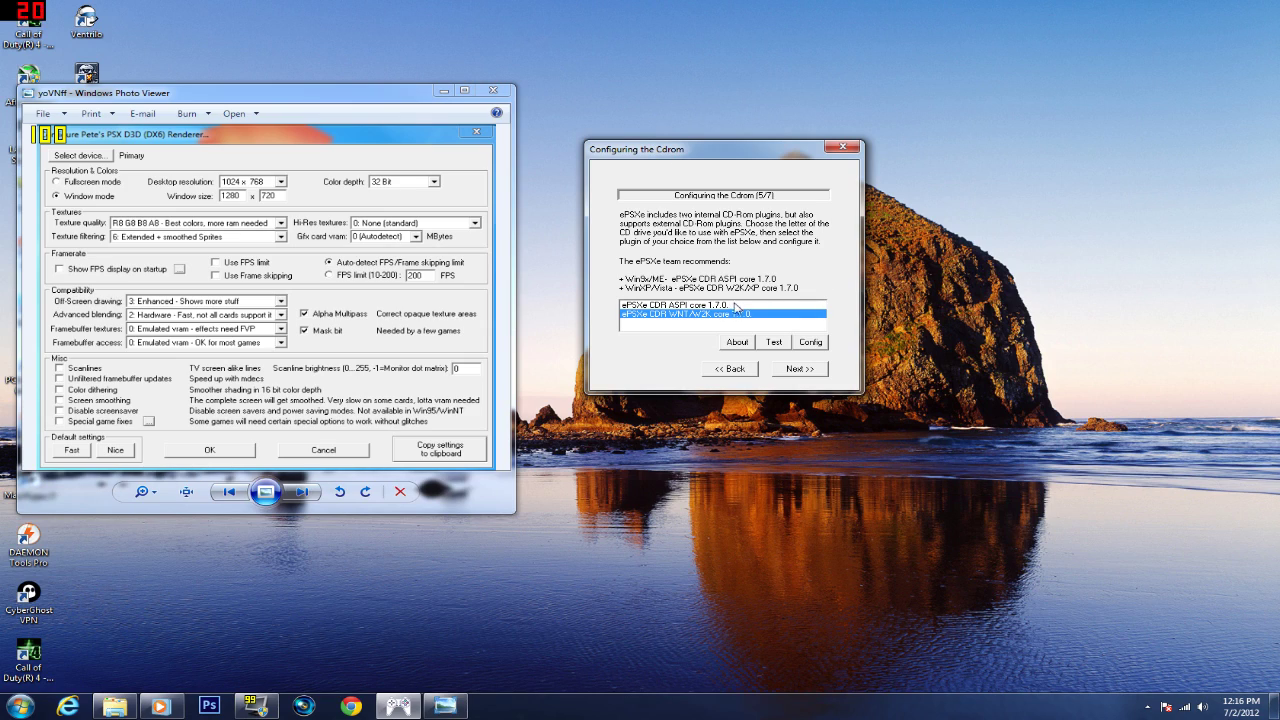
{"action": "left_click", "coordinate": [799, 368]}
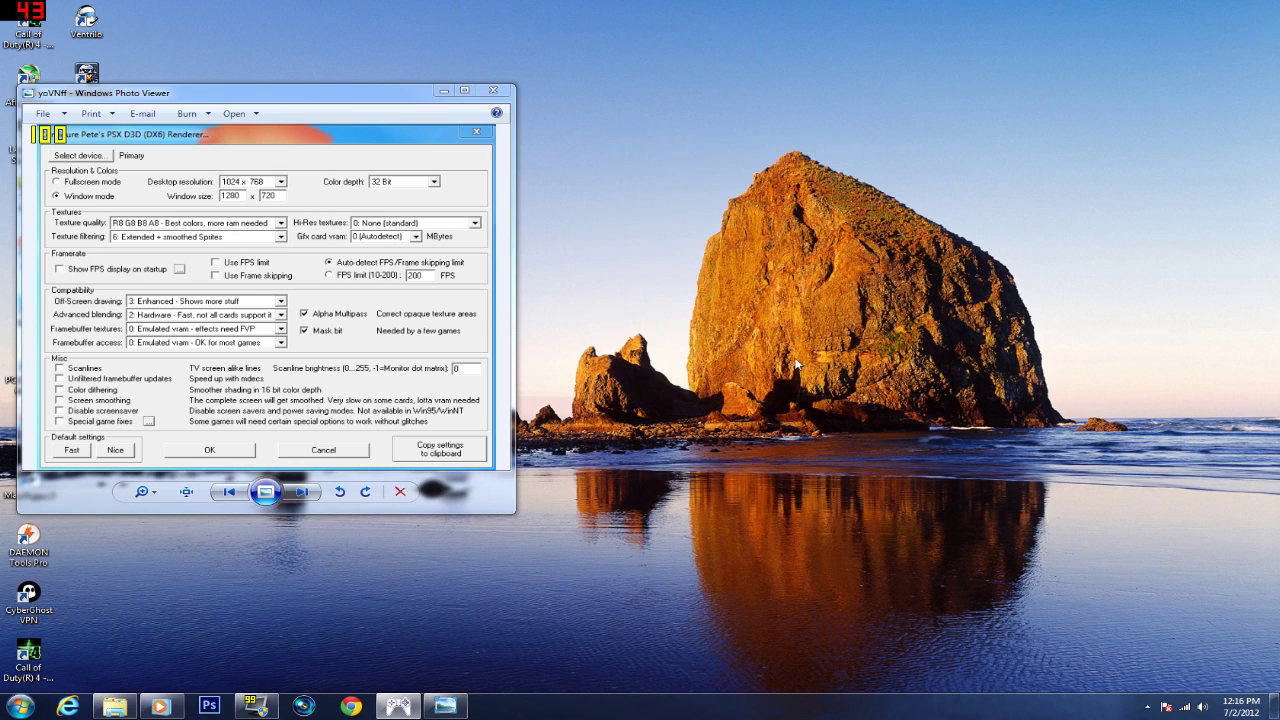
Open the Controller 1 configuration in the wizard and accept its existing button mapping
{"action": "left_click_drag", "start_coordinate": [760, 150], "coordinate": [712, 148]}
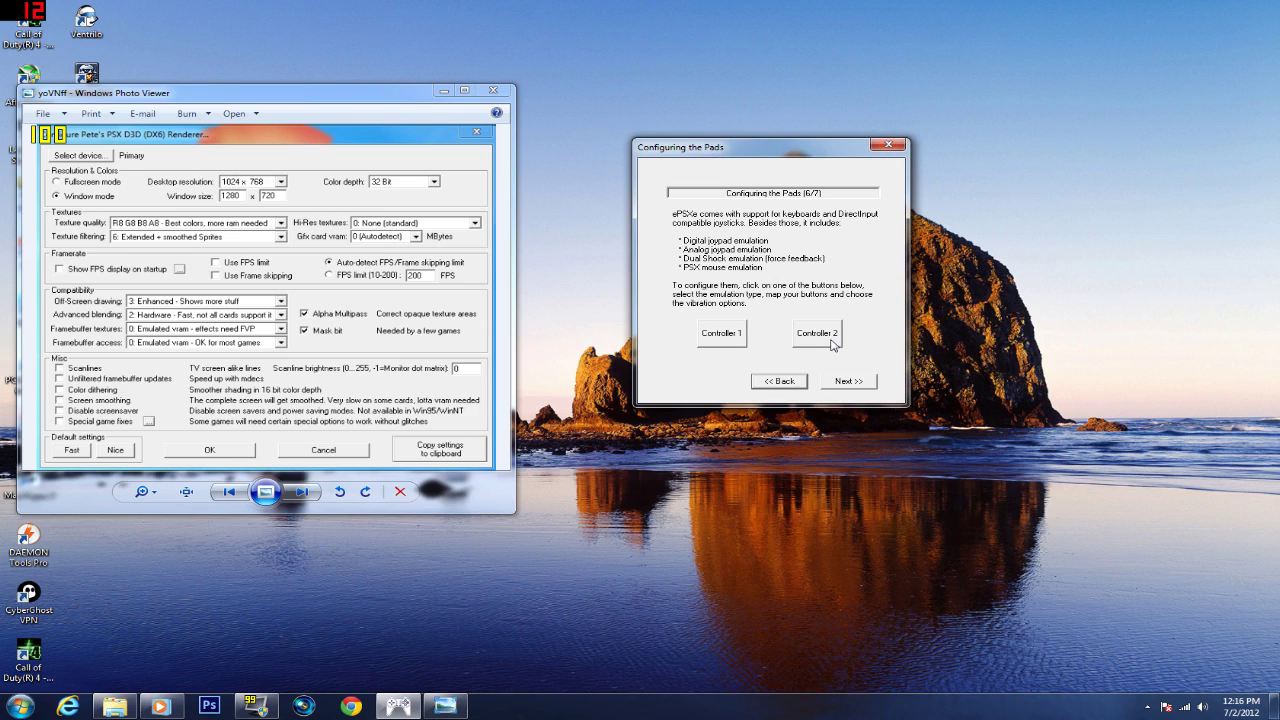
{"action": "left_click", "coordinate": [745, 343]}
{"action": "left_click_drag", "start_coordinate": [824, 166], "coordinate": [331, 225]}
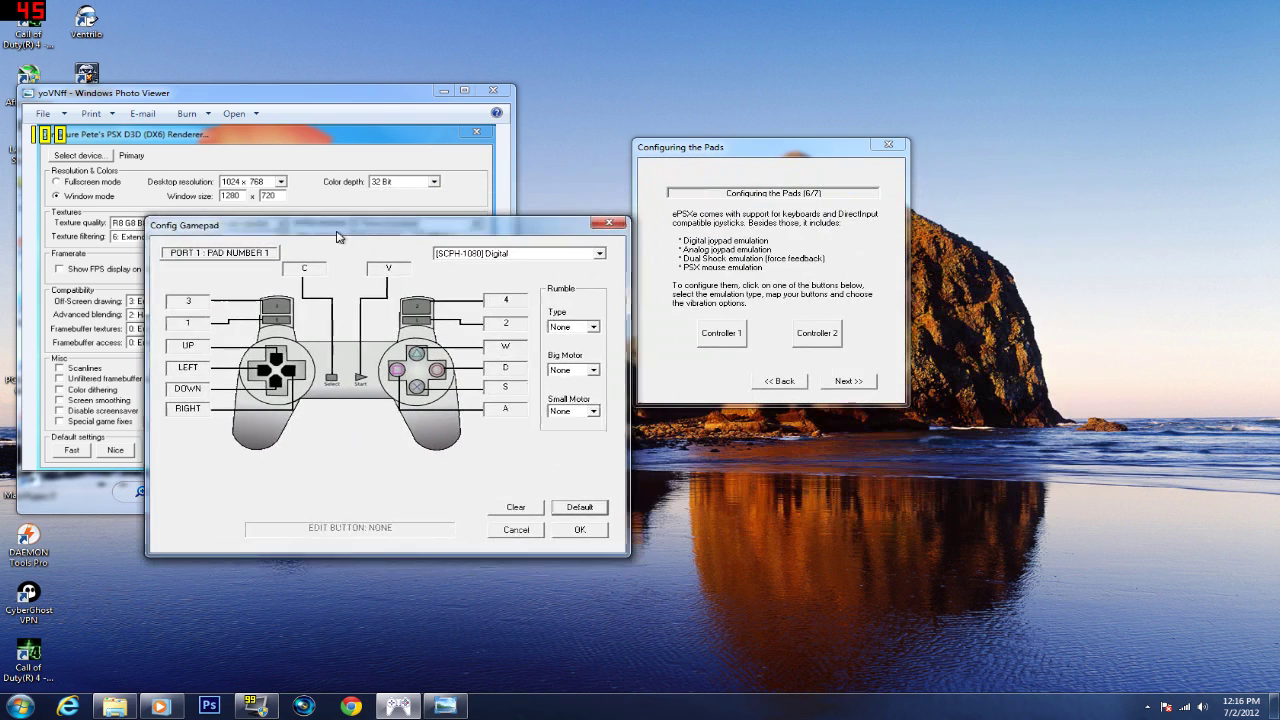
{"action": "left_click_drag", "start_coordinate": [425, 223], "coordinate": [389, 195]}
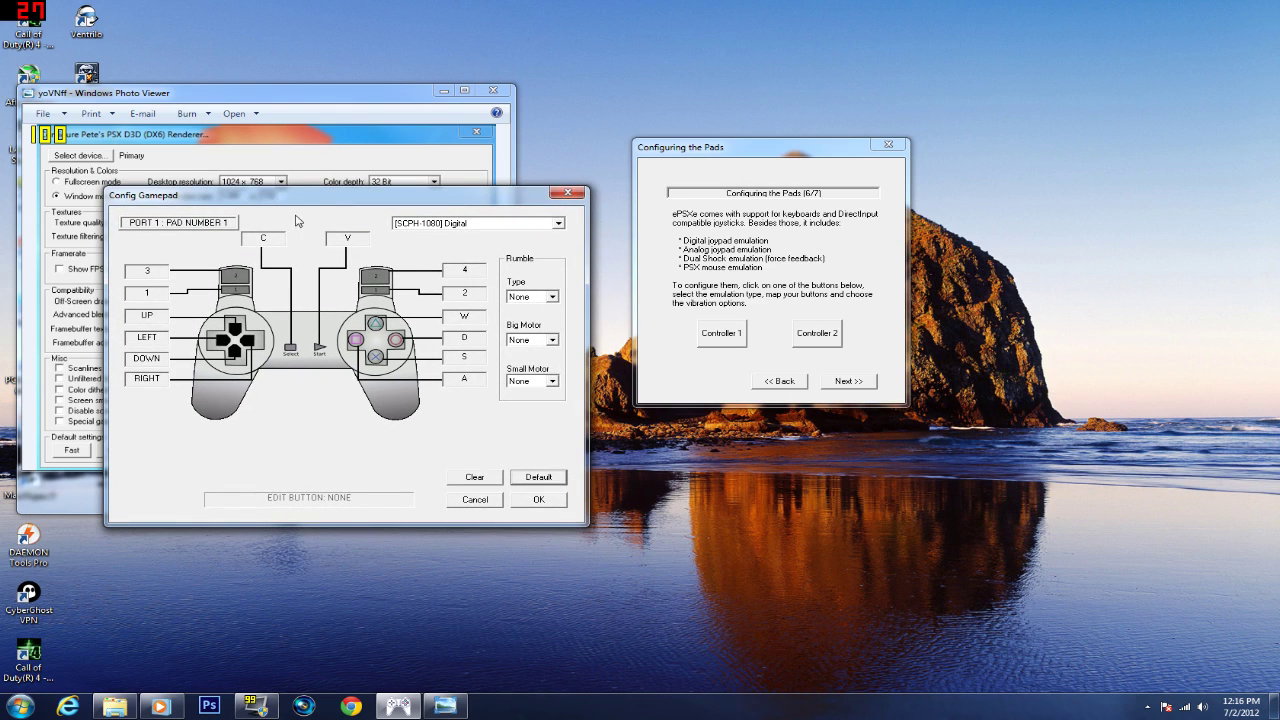
{"action": "left_click_drag", "start_coordinate": [317, 199], "coordinate": [336, 157]}
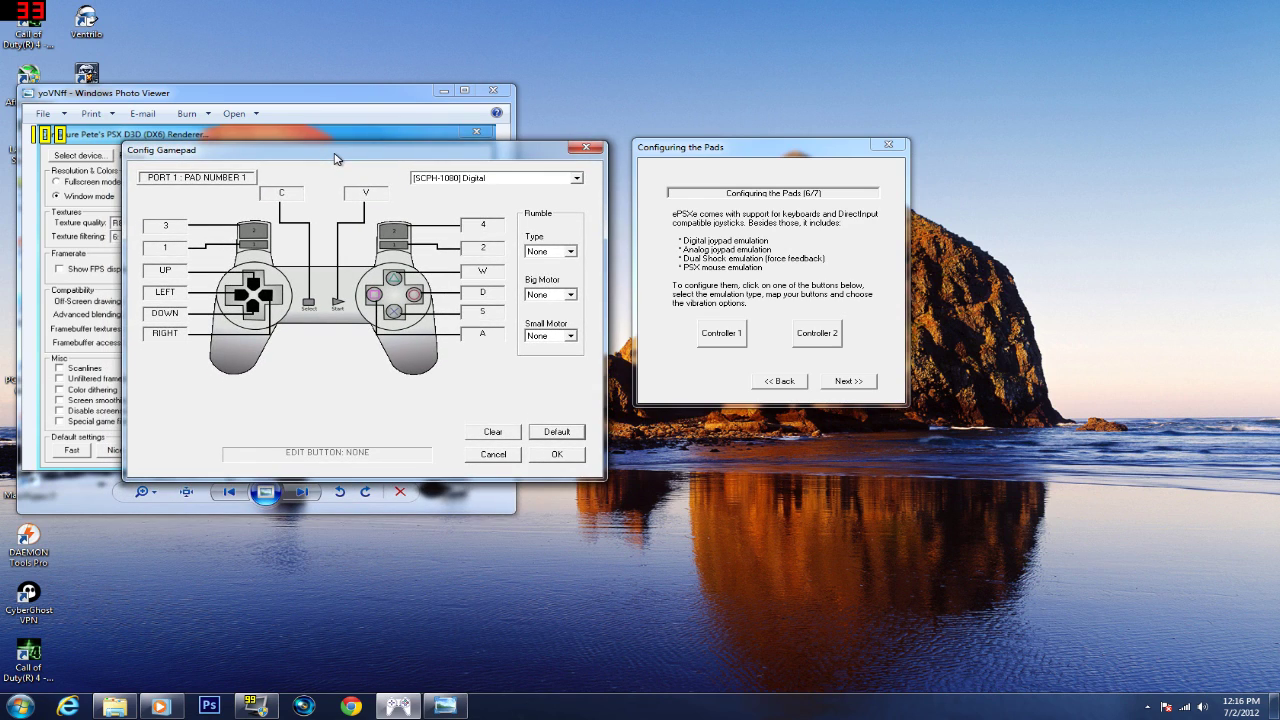
{"action": "left_click", "coordinate": [568, 454]}
Leave the pad configuration page and finish the config wizard
{"action": "left_click_drag", "start_coordinate": [773, 150], "coordinate": [671, 180]}
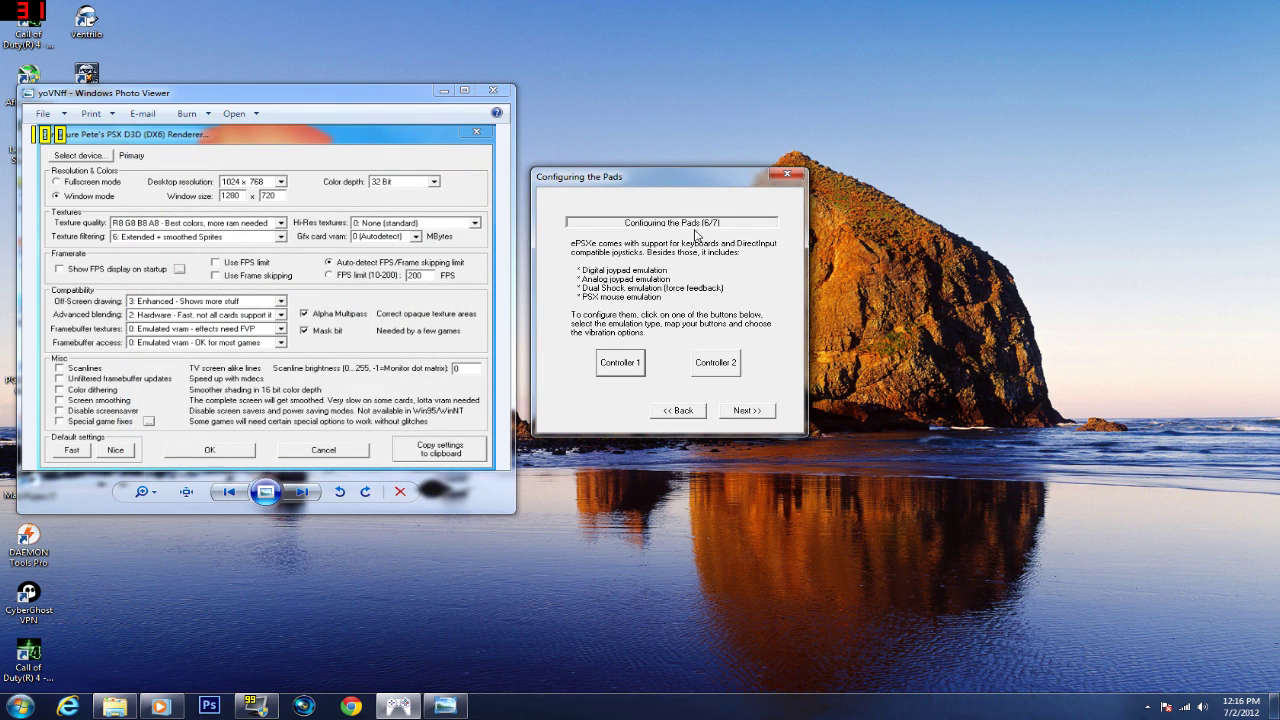
{"action": "left_click", "coordinate": [758, 411]}
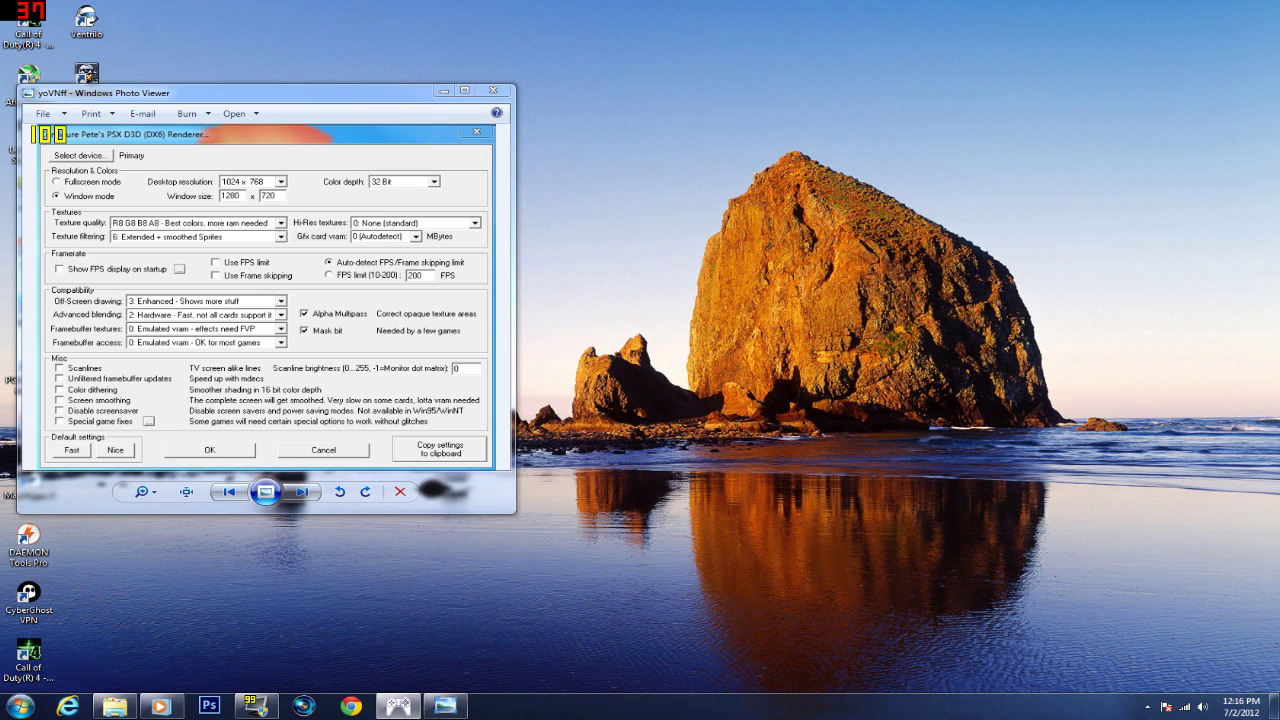
{"action": "left_click", "coordinate": [663, 363]}
Open the configuration of the main video plugin, Pete's OpenGL Driver 1.76, and place it beside the reference settings image
{"action": "left_click_drag", "start_coordinate": [983, 127], "coordinate": [610, 93]}
{"action": "left_click", "coordinate": [601, 109]}
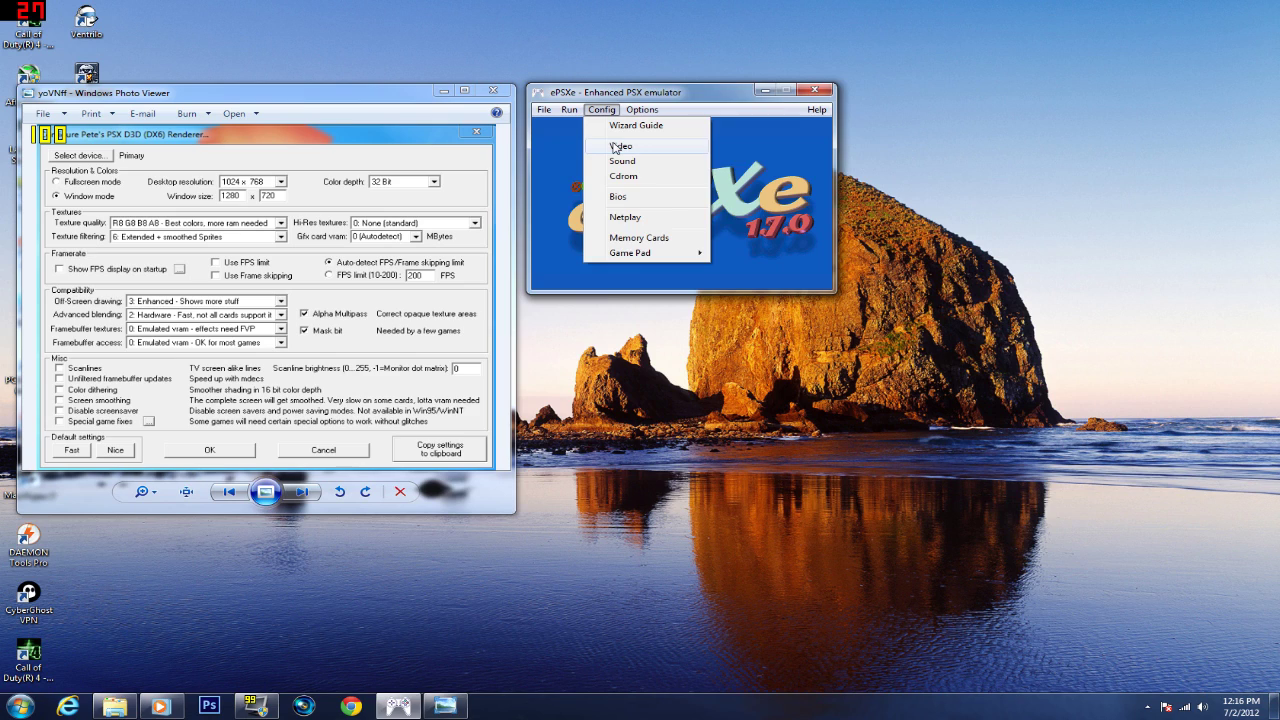
{"action": "left_click", "coordinate": [615, 147]}
{"action": "left_click_drag", "start_coordinate": [680, 133], "coordinate": [836, 206]}
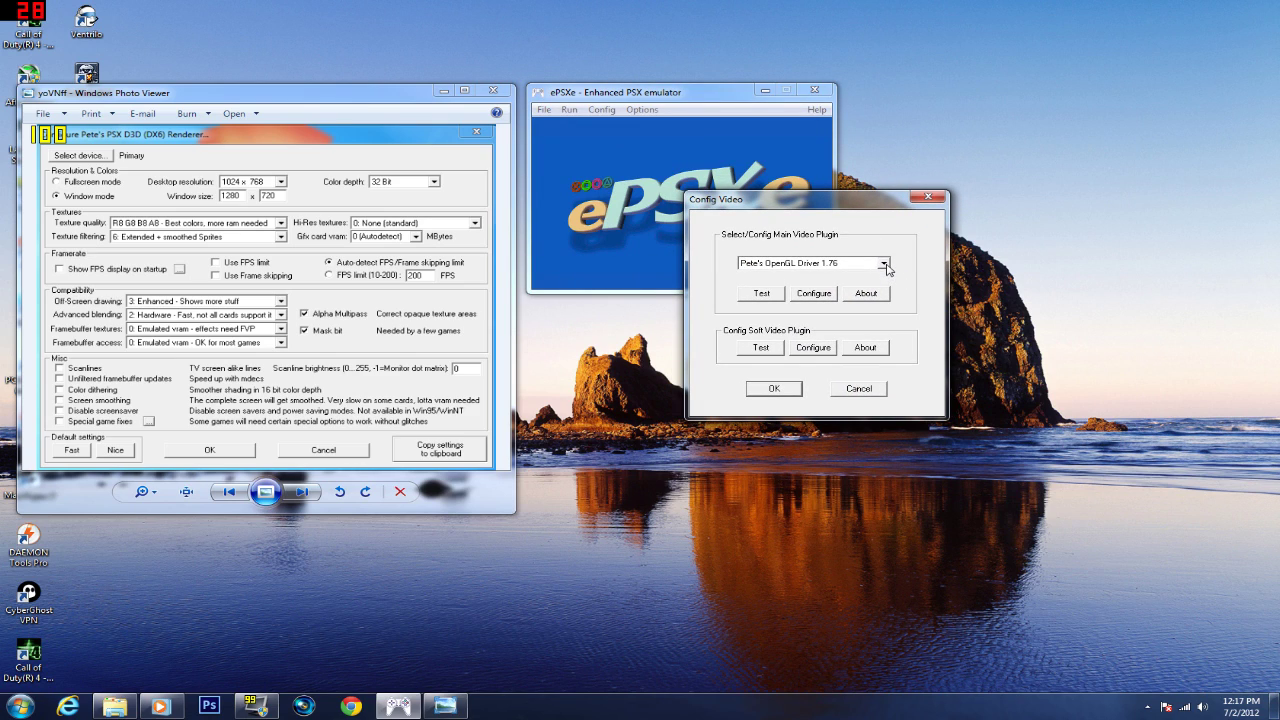
{"action": "left_click", "coordinate": [813, 292]}
{"action": "left_click_drag", "start_coordinate": [798, 218], "coordinate": [639, 99]}
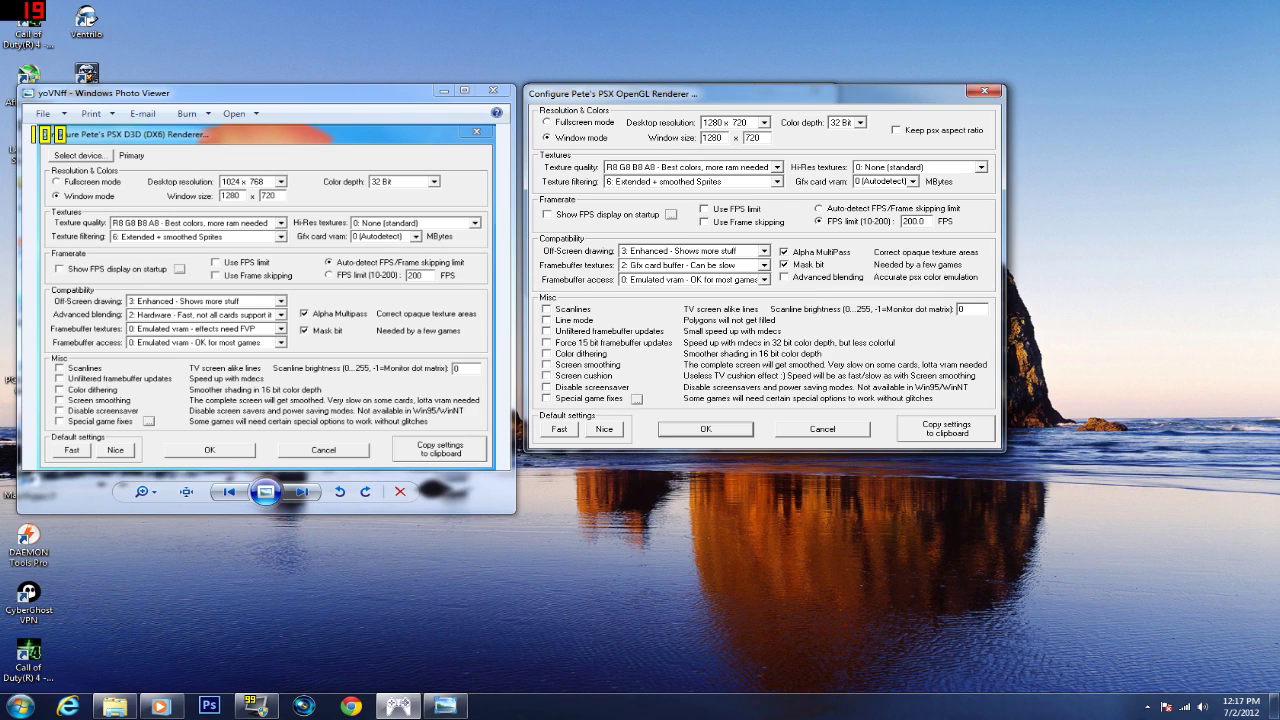
Keep color depth at 32 Bit, texture quality at R8 G8 B8 A8 - Best colors, and hi-res textures at 0: None (standard)
{"action": "left_click", "coordinate": [862, 124]}
{"action": "left_click", "coordinate": [777, 168]}
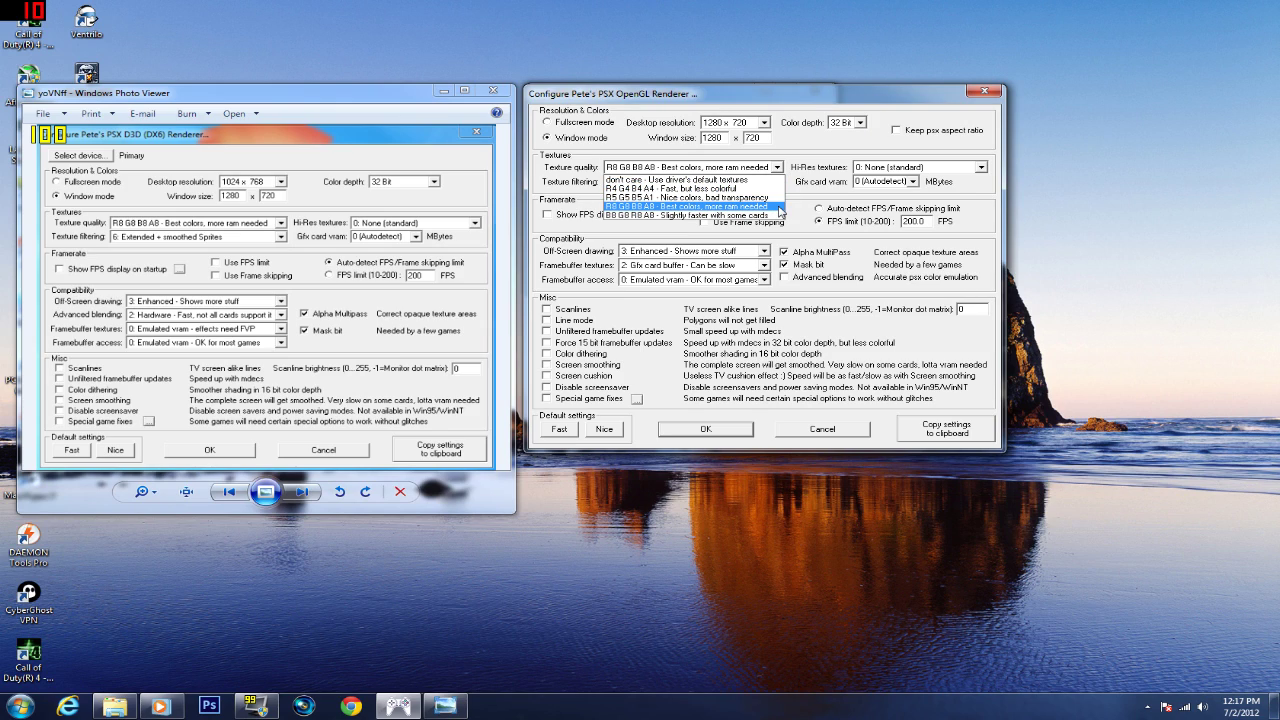
{"action": "left_click", "coordinate": [779, 207]}
{"action": "left_click", "coordinate": [918, 168]}
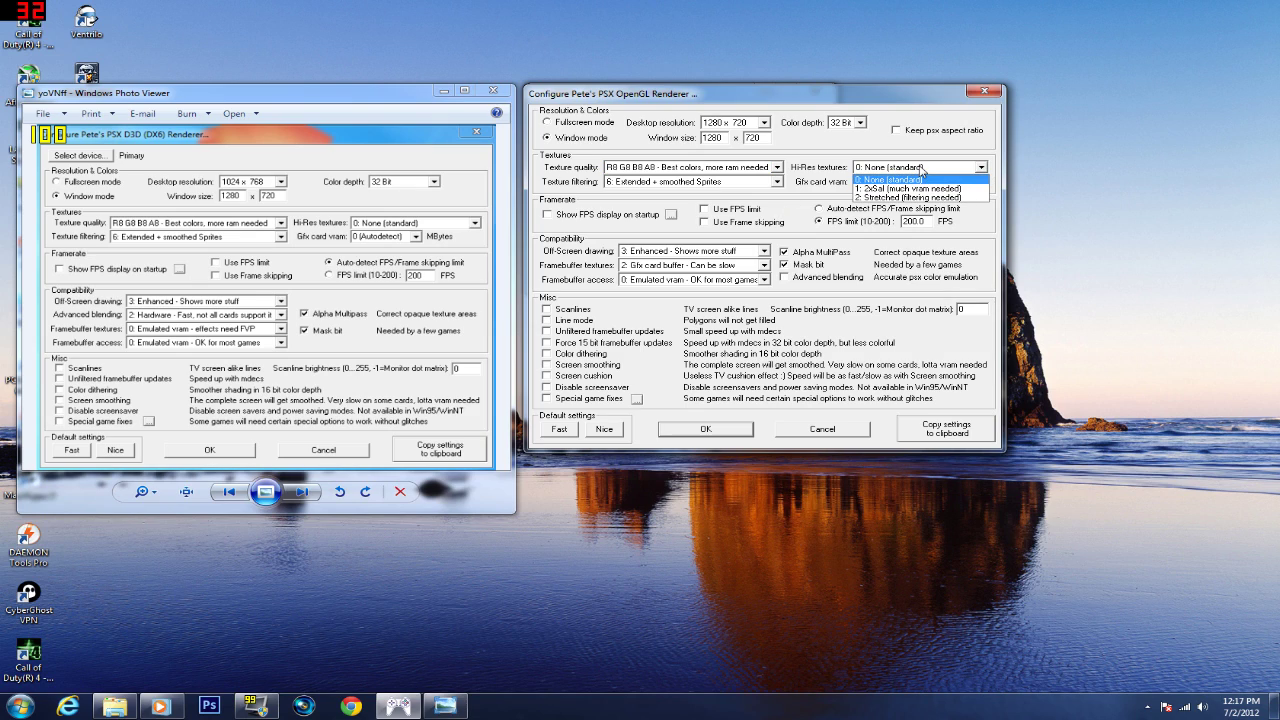
{"action": "left_click", "coordinate": [920, 168]}
Keep texture filtering at 6: Extended + smoothed Sprites and card vram at 0 (Autodetect), and select Auto-detect FPS/Frame skipping limit
{"action": "left_click", "coordinate": [777, 182]}
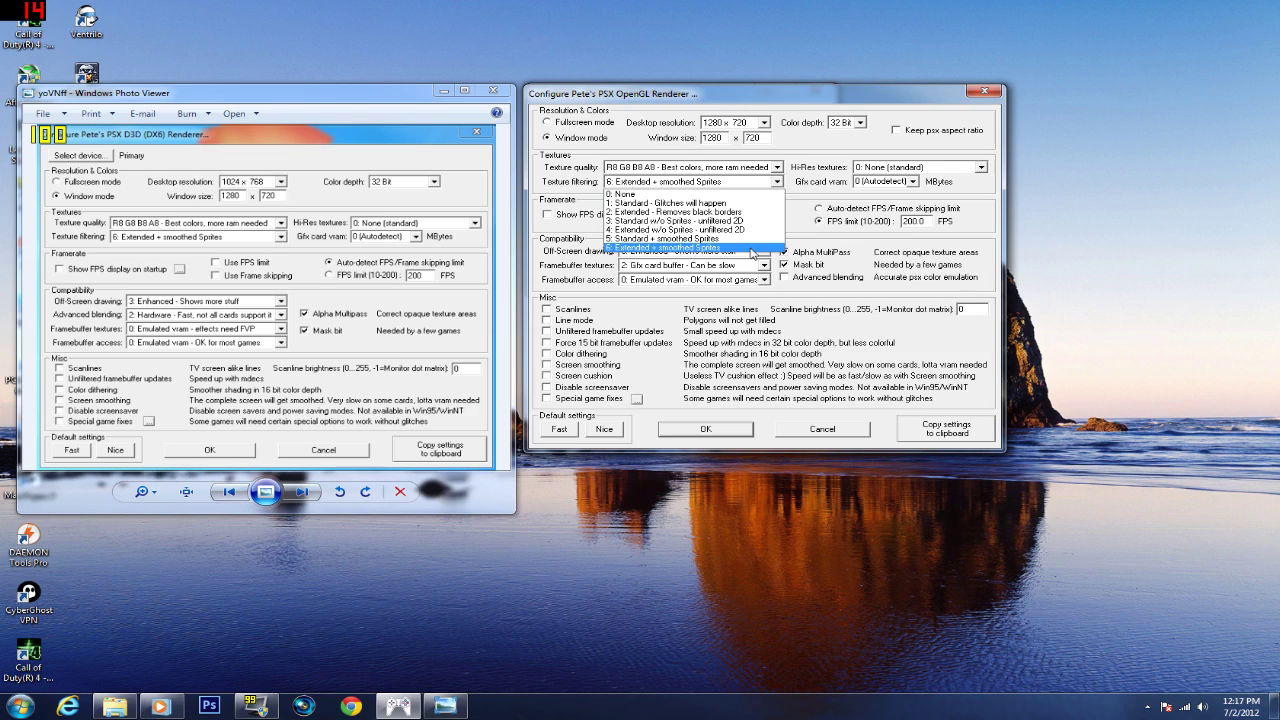
{"action": "left_click", "coordinate": [778, 183]}
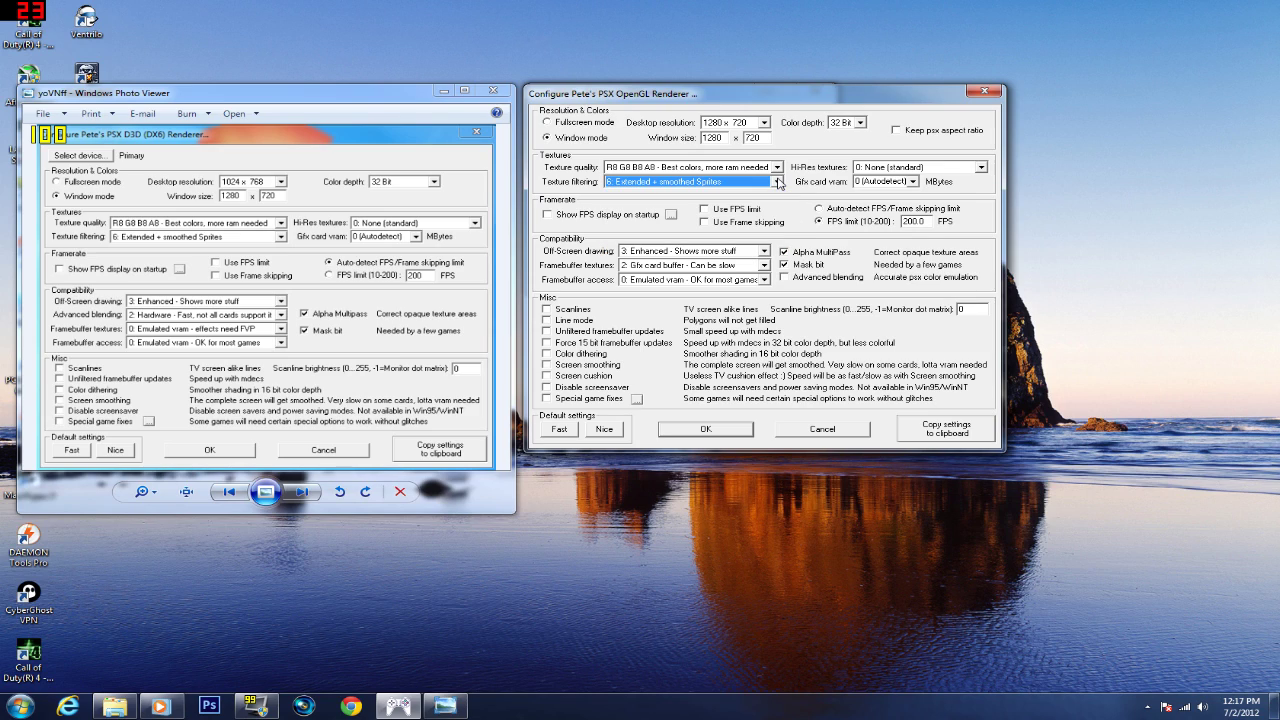
{"action": "left_click", "coordinate": [914, 182]}
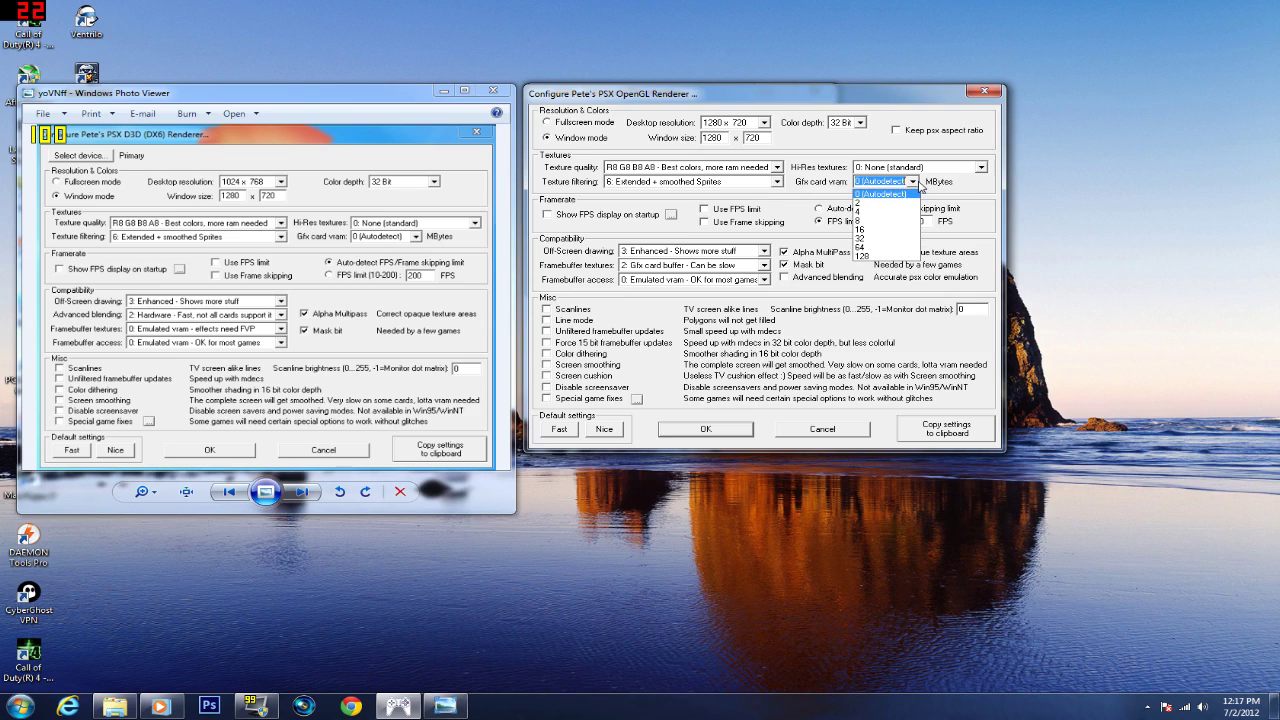
{"action": "left_click", "coordinate": [919, 186]}
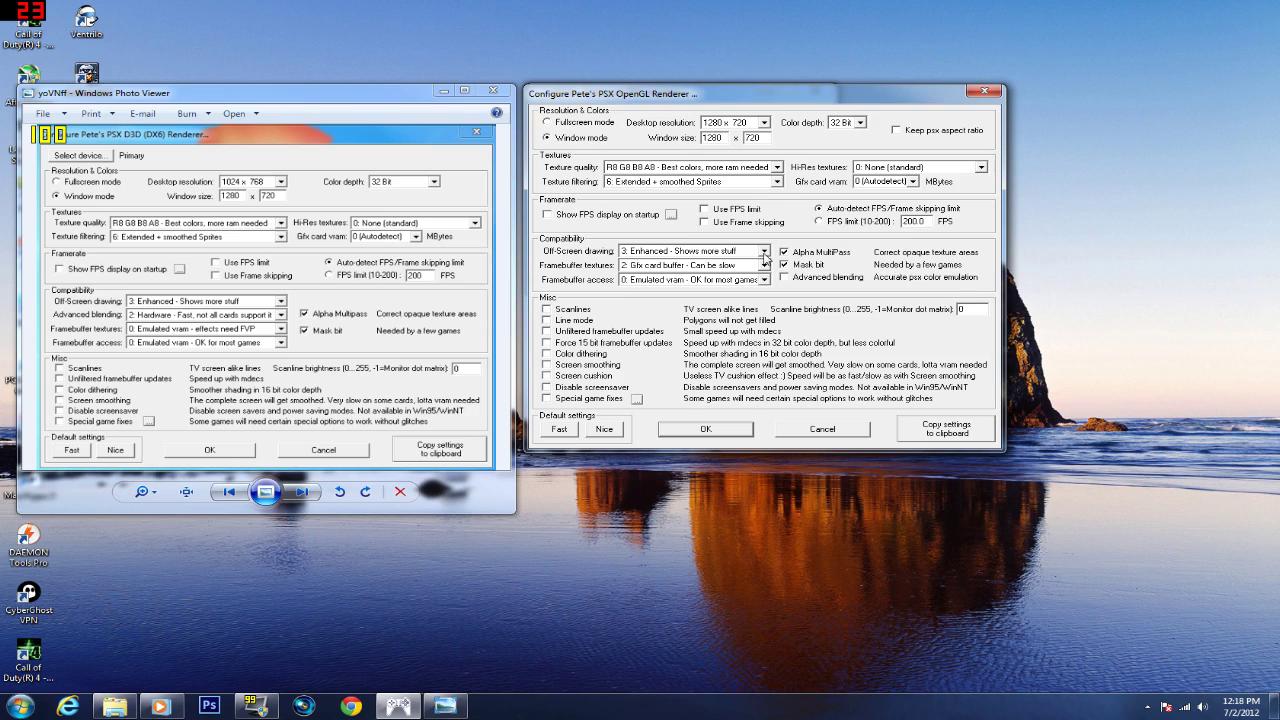
Set off-screen drawing to 3: Enhanced, framebuffer textures to 2: Gfx card buffer and framebuffer access to 0: Emulated vram, and save the video configuration
{"action": "left_click", "coordinate": [764, 252]}
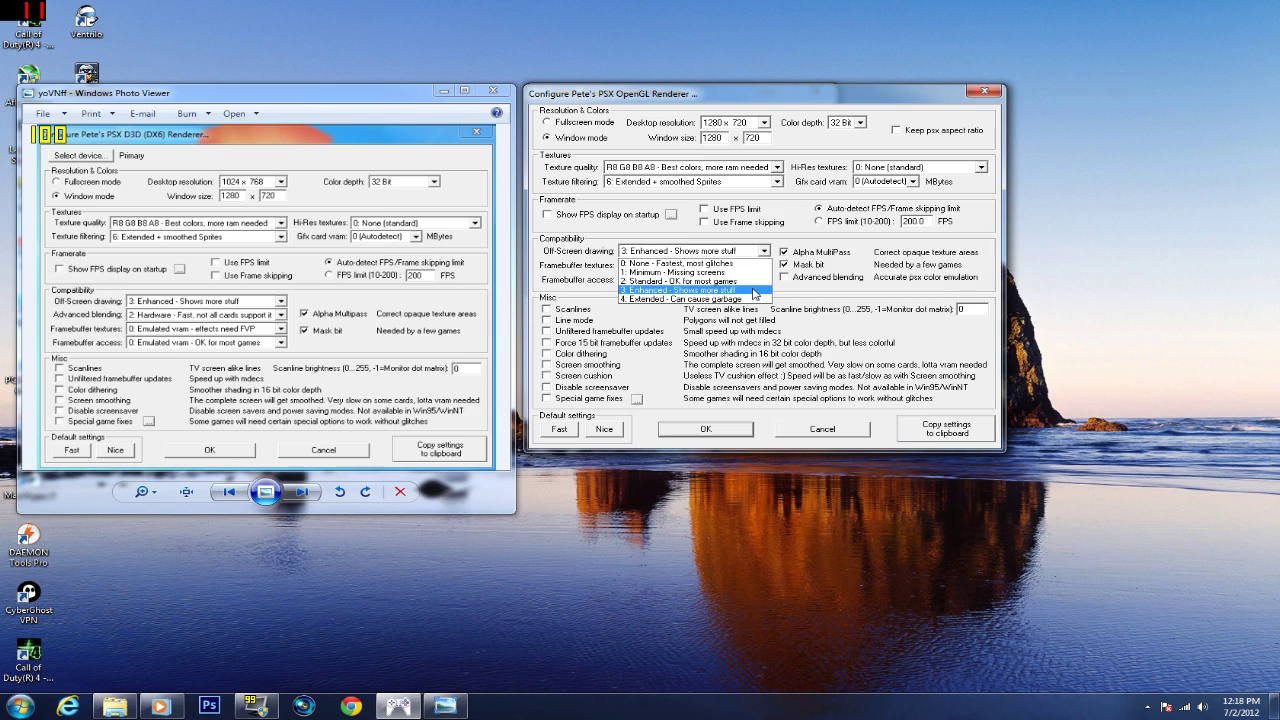
{"action": "left_click", "coordinate": [755, 291]}
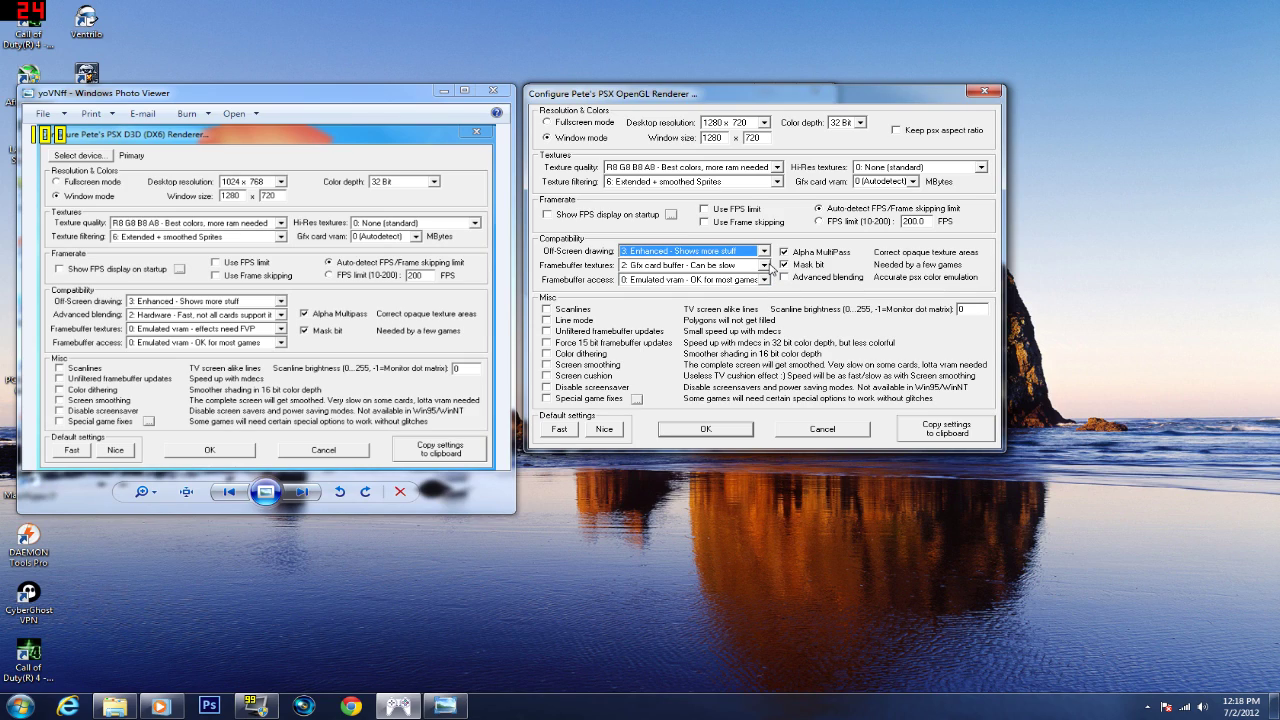
{"action": "left_click", "coordinate": [766, 266]}
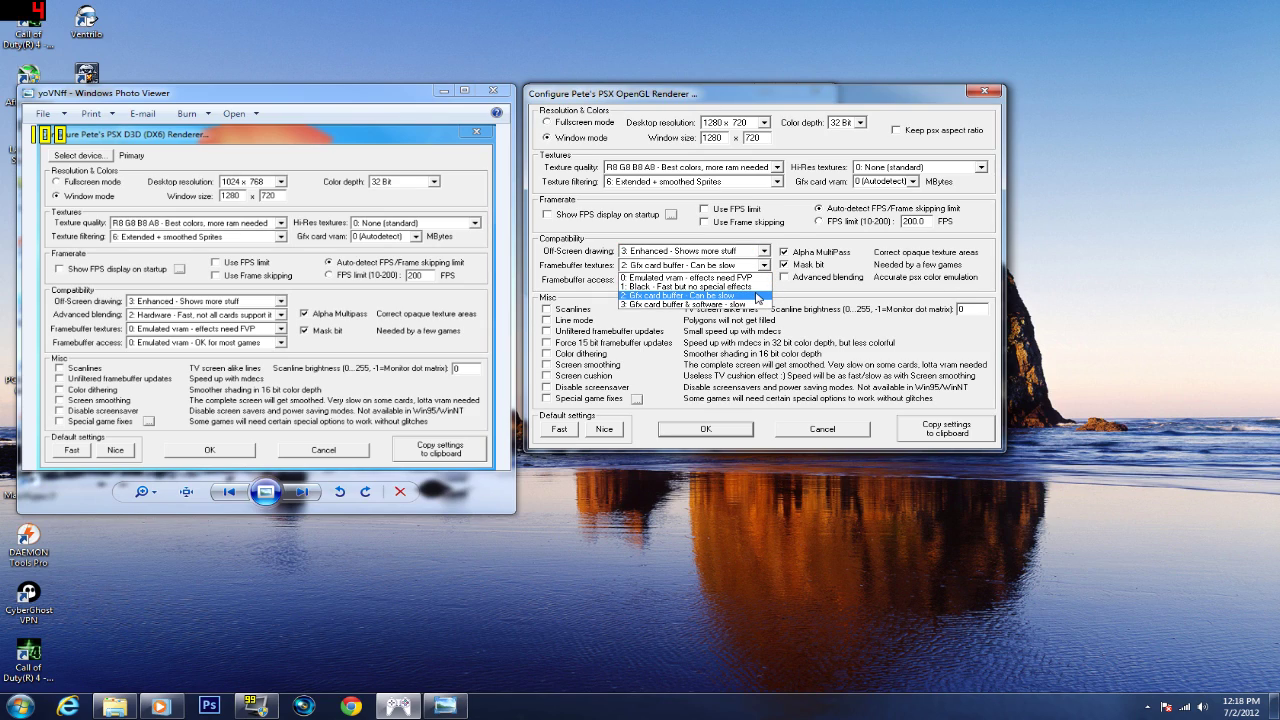
{"action": "left_click", "coordinate": [757, 296]}
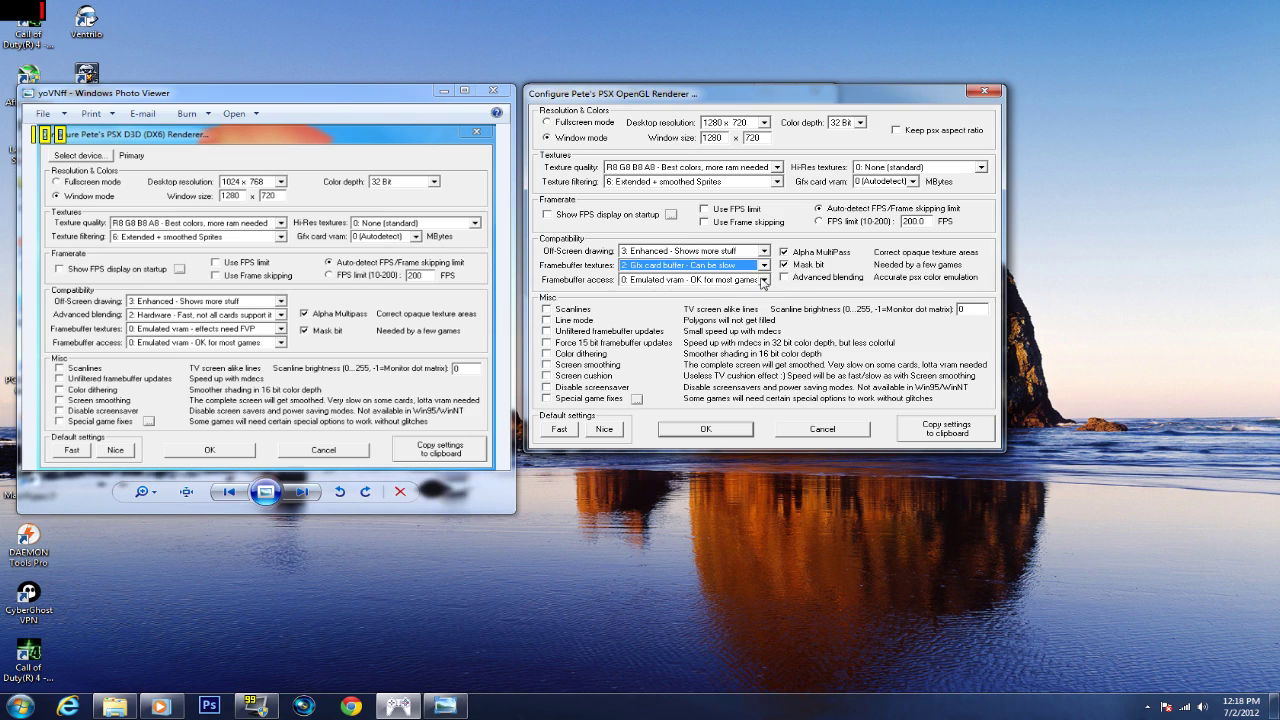
{"action": "left_click", "coordinate": [763, 281]}
{"action": "left_click", "coordinate": [763, 281]}
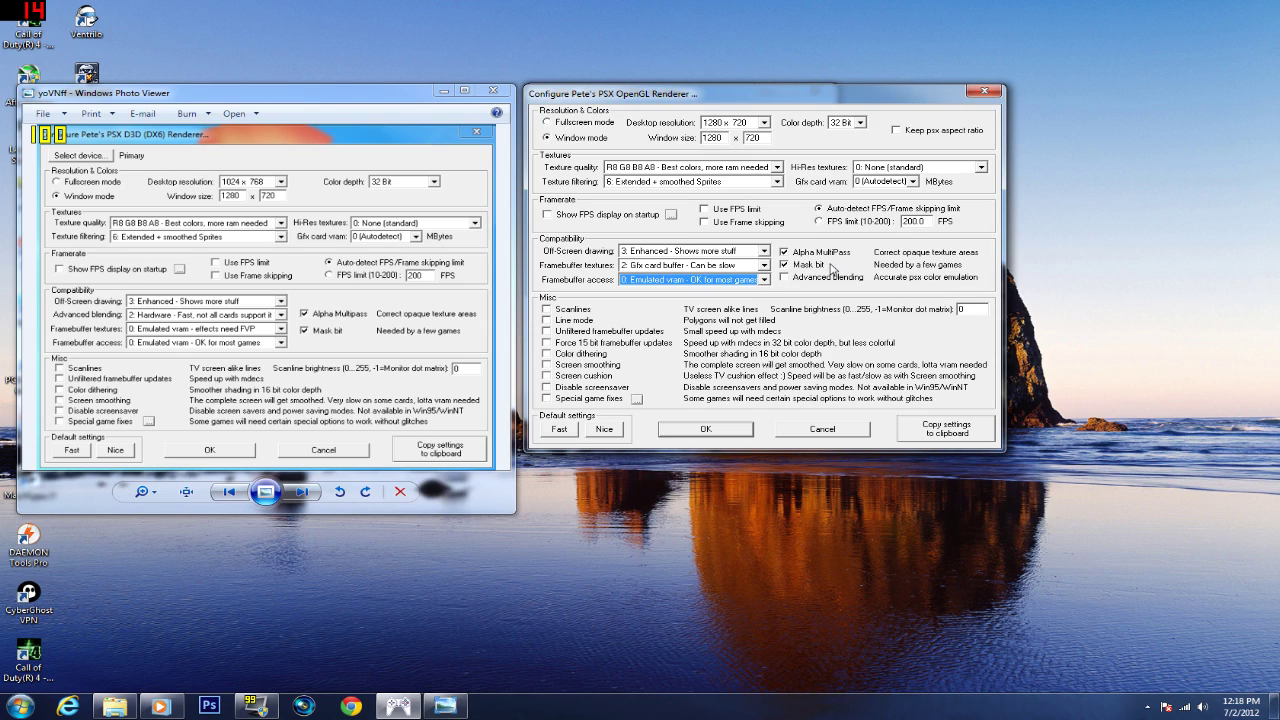
{"action": "left_click", "coordinate": [695, 428]}
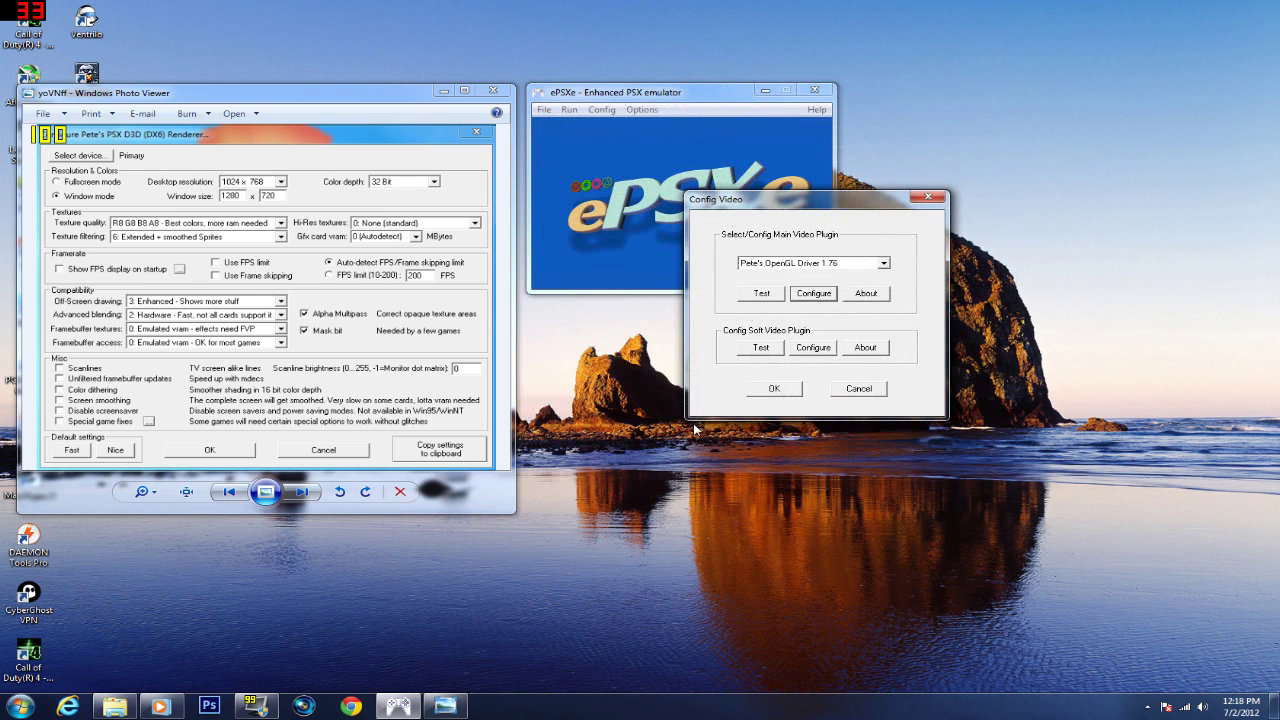
{"action": "left_click", "coordinate": [776, 390]}
Configure the gamepad for Port 1, Pad 1, assigning W to the triangle button, and save the mapping
{"action": "left_click", "coordinate": [605, 111]}
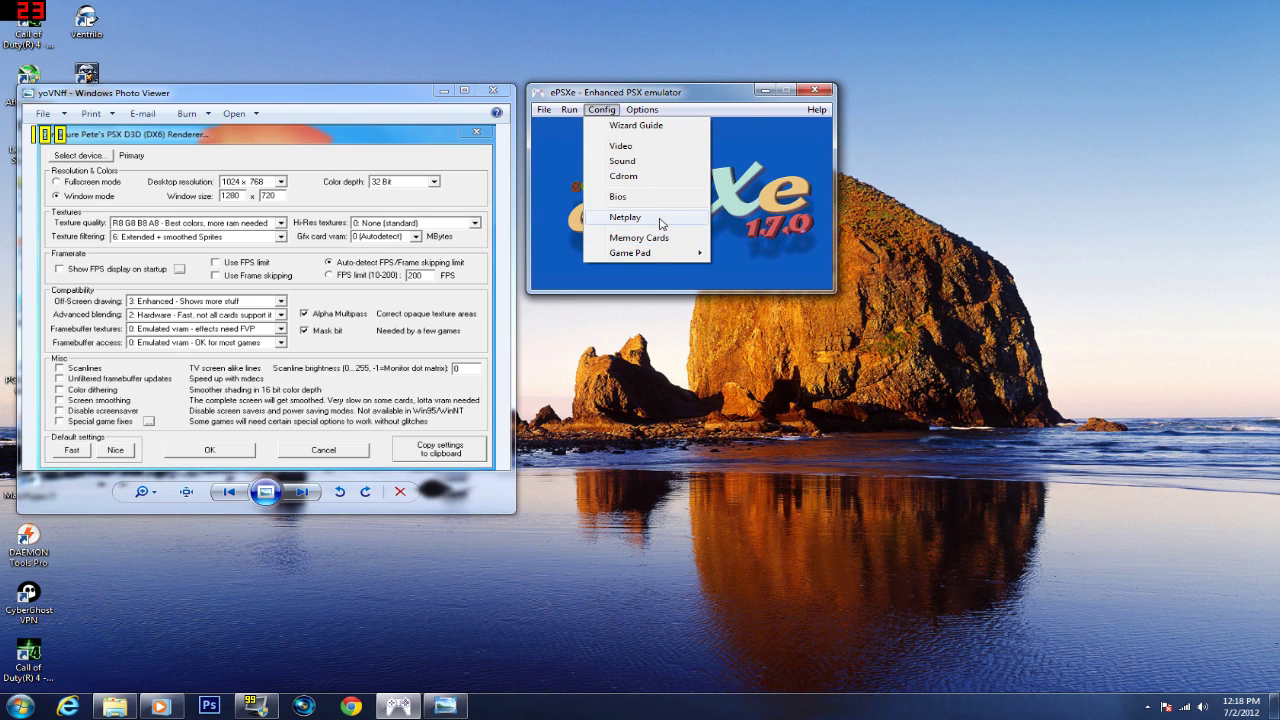
{"action": "mouse_move", "coordinate": [656, 253]}
{"action": "mouse_move", "coordinate": [745, 252]}
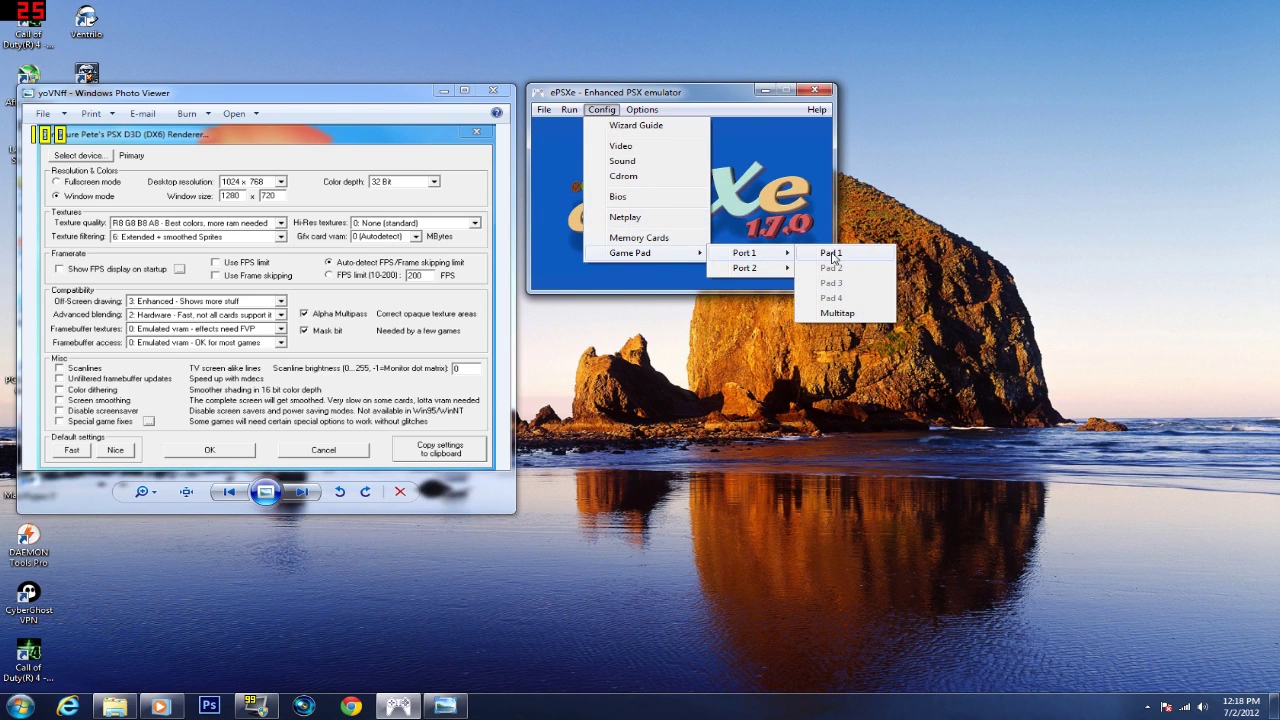
{"action": "left_click", "coordinate": [831, 256]}
{"action": "left_click_drag", "start_coordinate": [680, 126], "coordinate": [678, 316]}
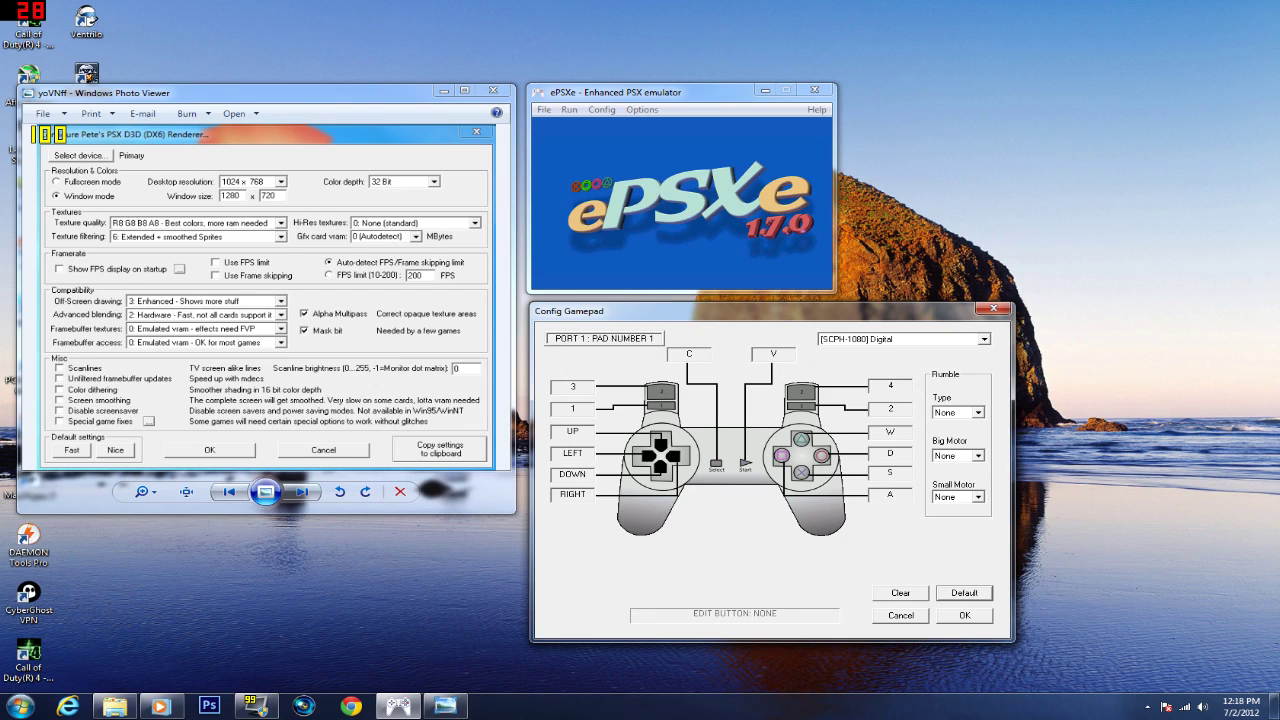
{"action": "left_click", "coordinate": [890, 431]}
{"action": "key", "text": "w"}
{"action": "left_click", "coordinate": [964, 615]}
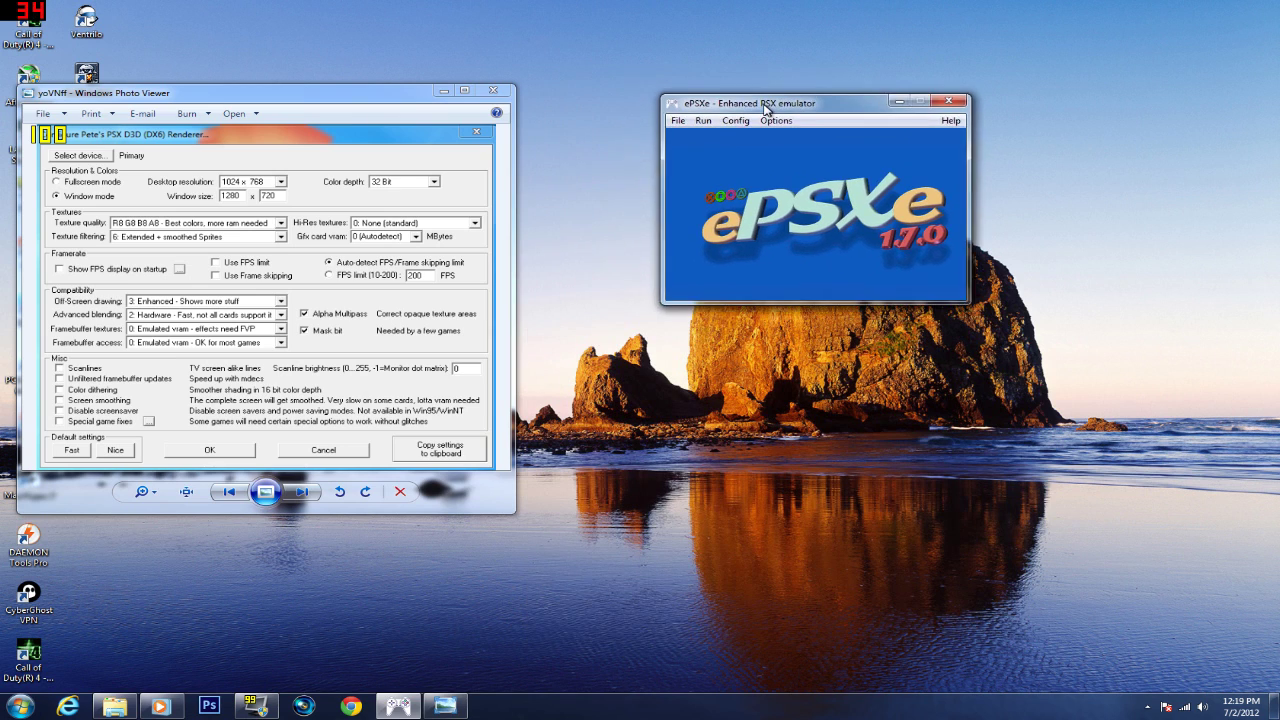
Run the Metal Gear Solid disc 1 ROM image from the Roms folder on drive D and reposition the game window
{"action": "left_click_drag", "start_coordinate": [350, 95], "coordinate": [395, 45]}
{"action": "left_click_drag", "start_coordinate": [686, 74], "coordinate": [633, 43]}
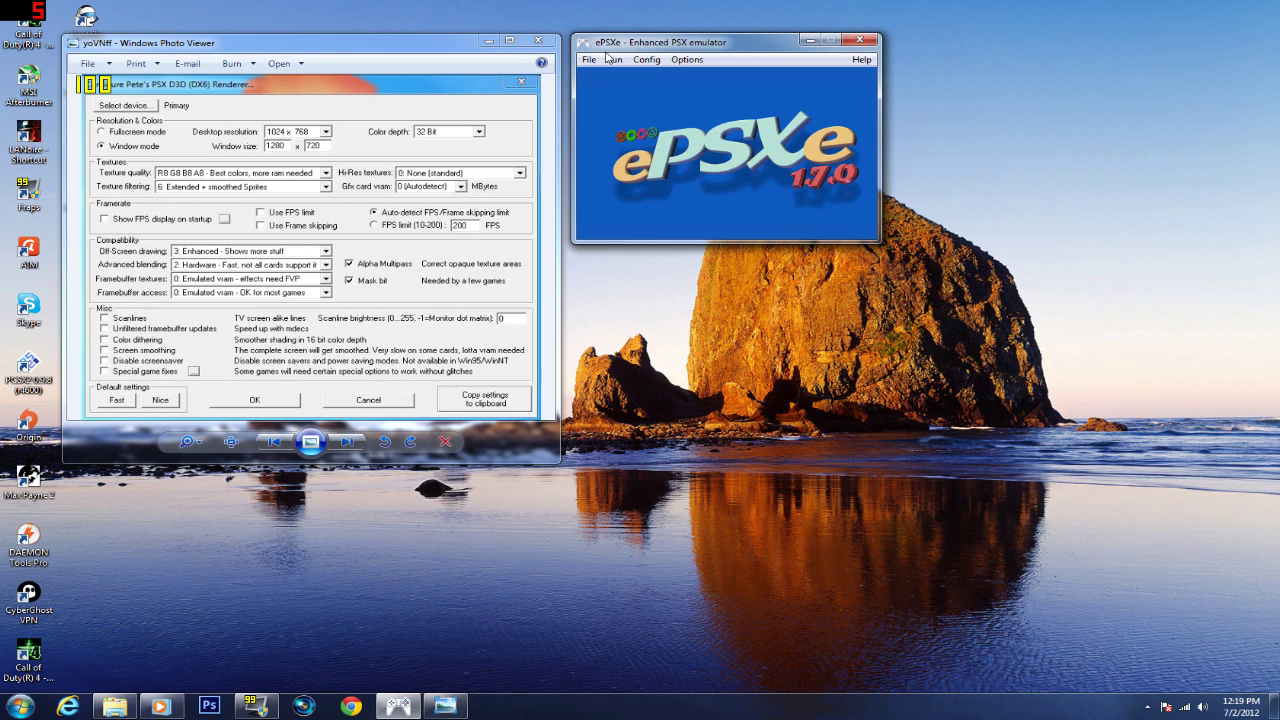
{"action": "left_click", "coordinate": [592, 60]}
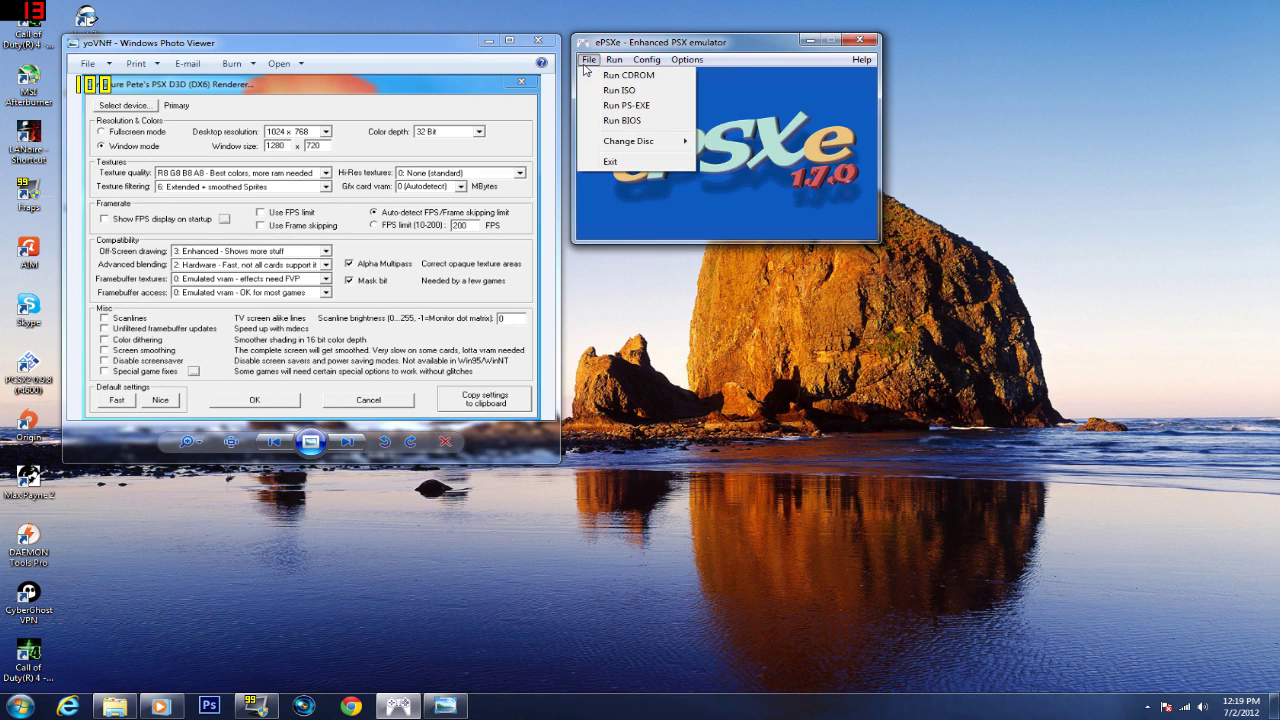
{"action": "left_click", "coordinate": [612, 90]}
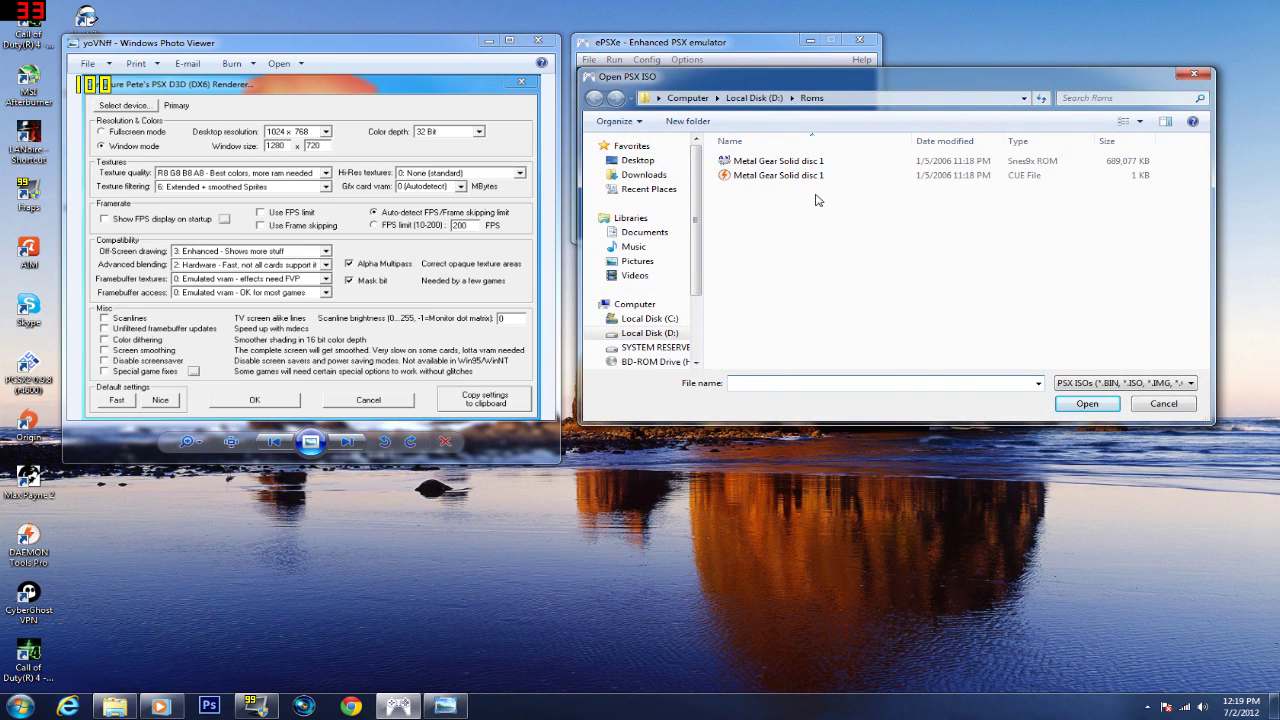
{"action": "left_click", "coordinate": [819, 162]}
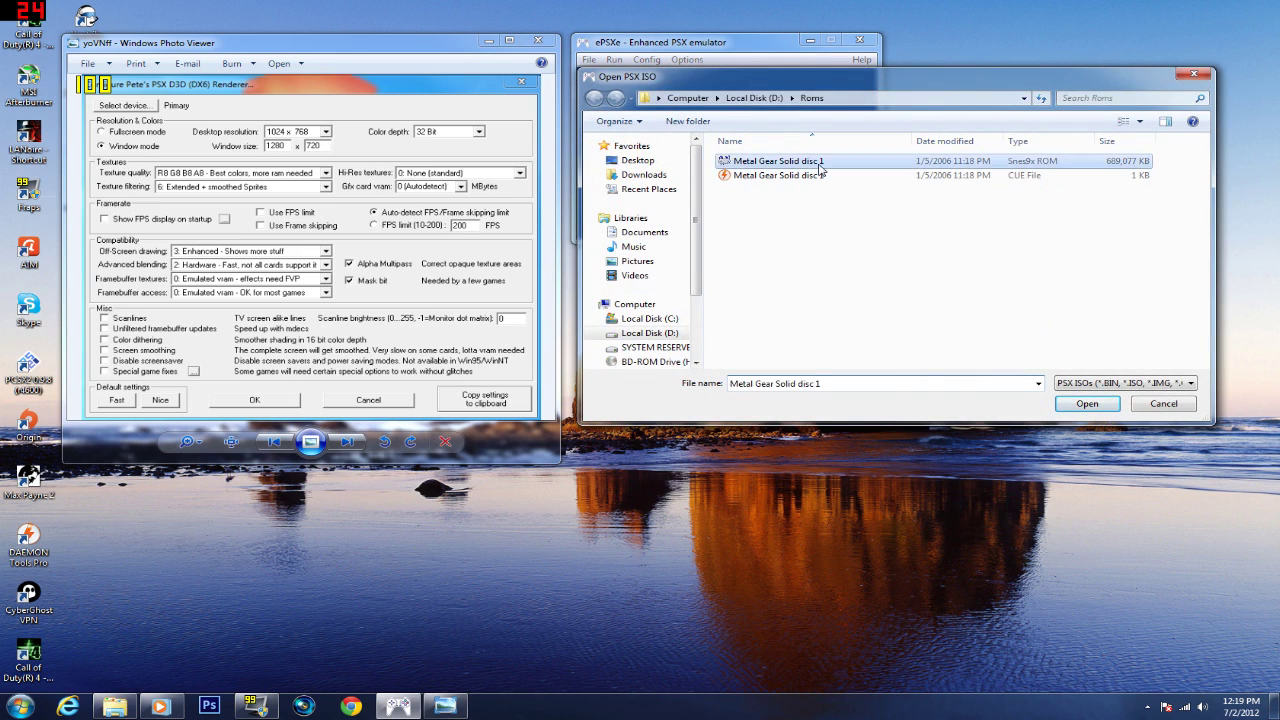
{"action": "double_click", "coordinate": [820, 168]}
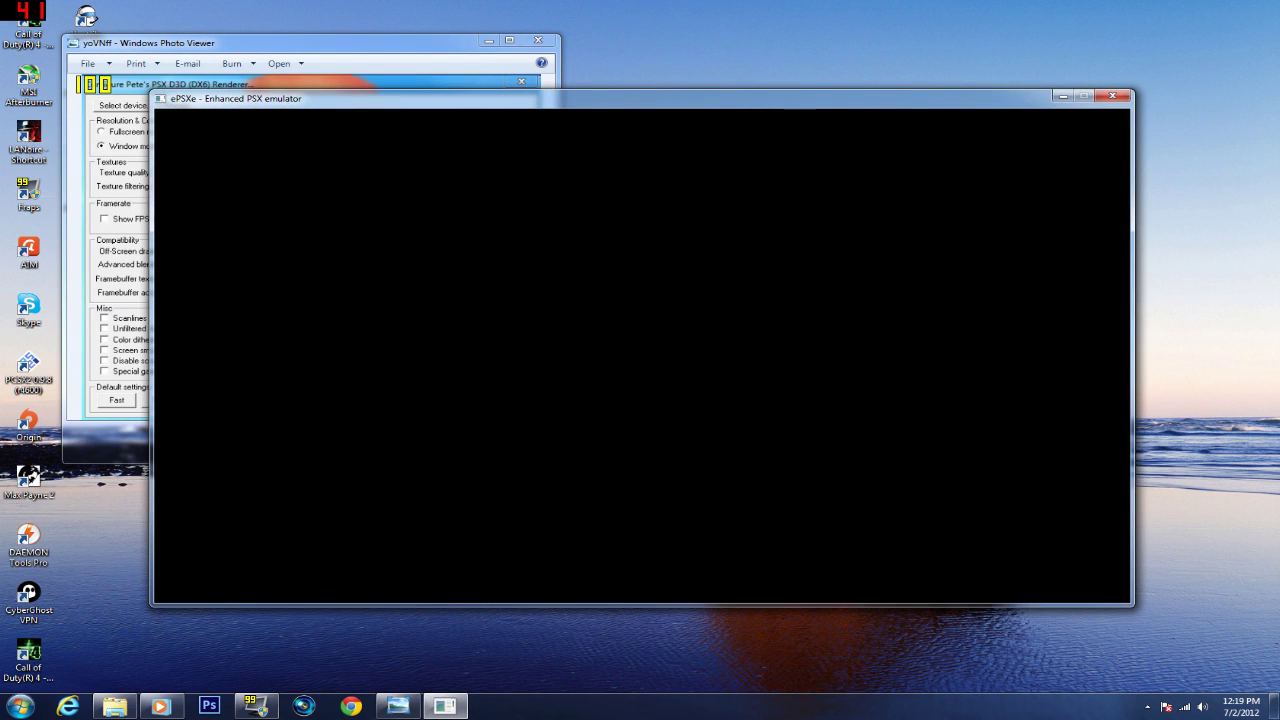
{"action": "left_click_drag", "start_coordinate": [681, 100], "coordinate": [731, 140]}
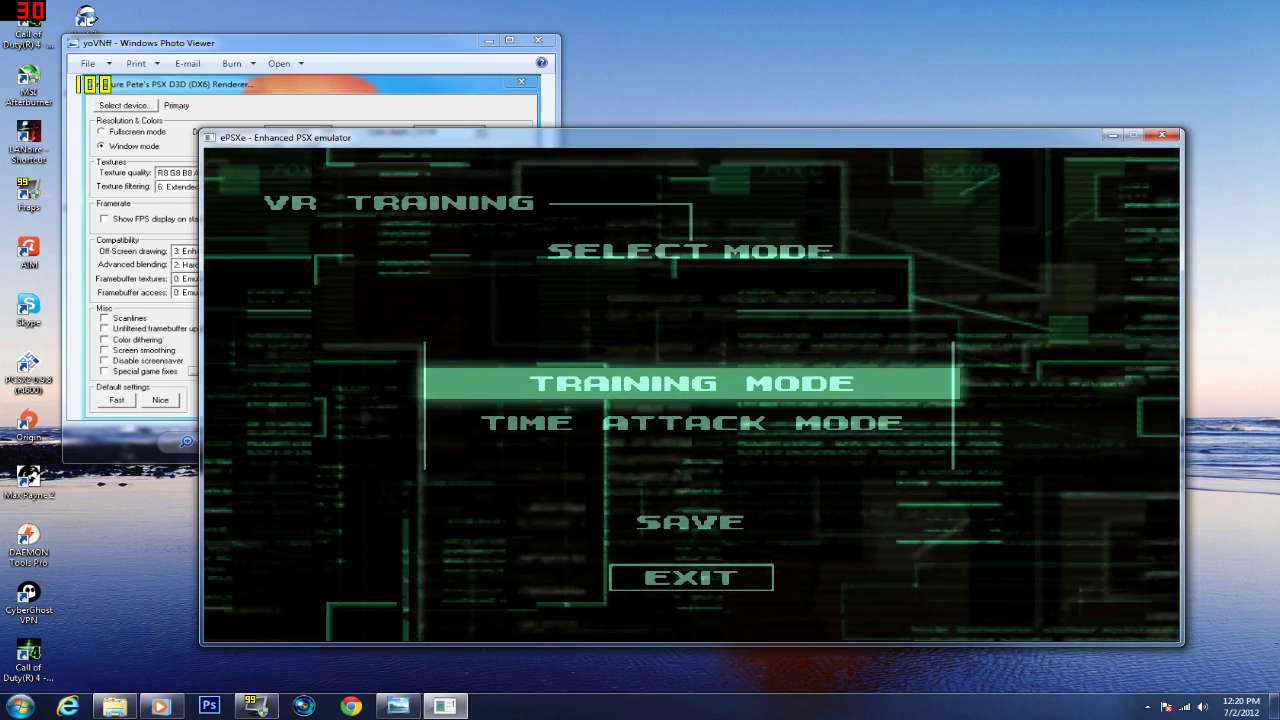
Enter Time Attack Mode in the game's VR Training and highlight Stage 0002
{"action": "key", "text": "Return"}
{"action": "key", "text": "Down"}
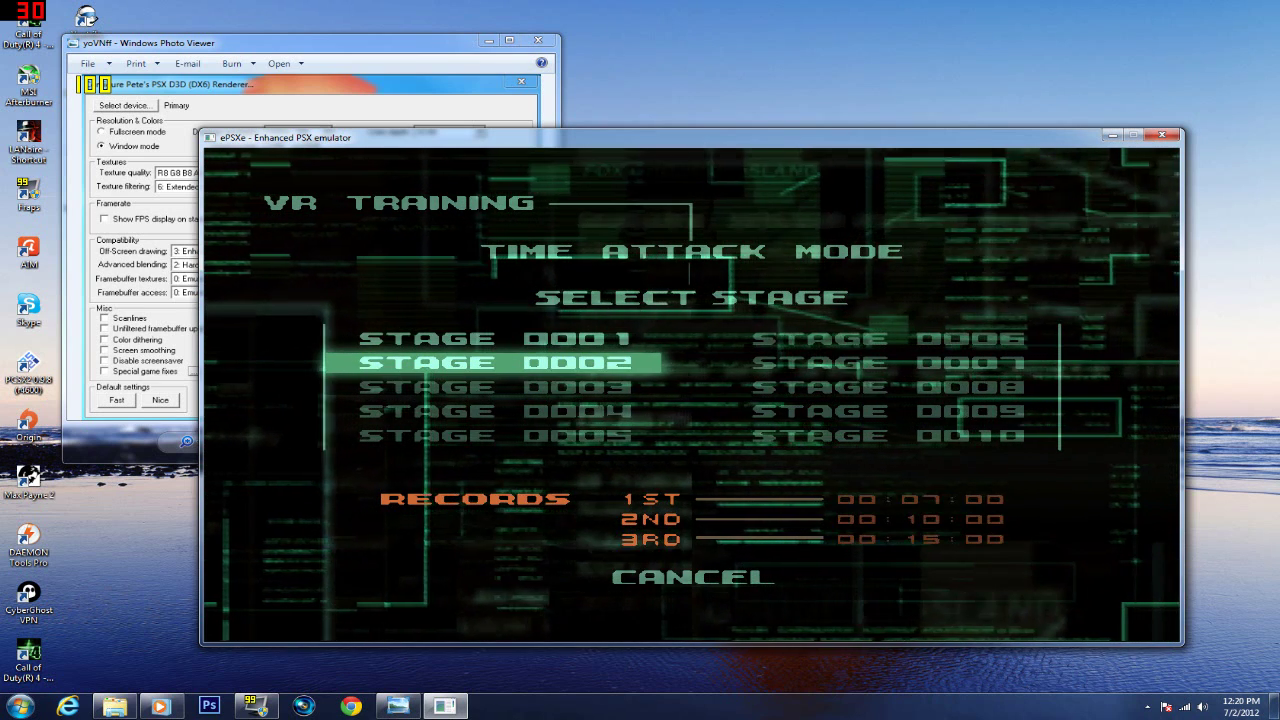